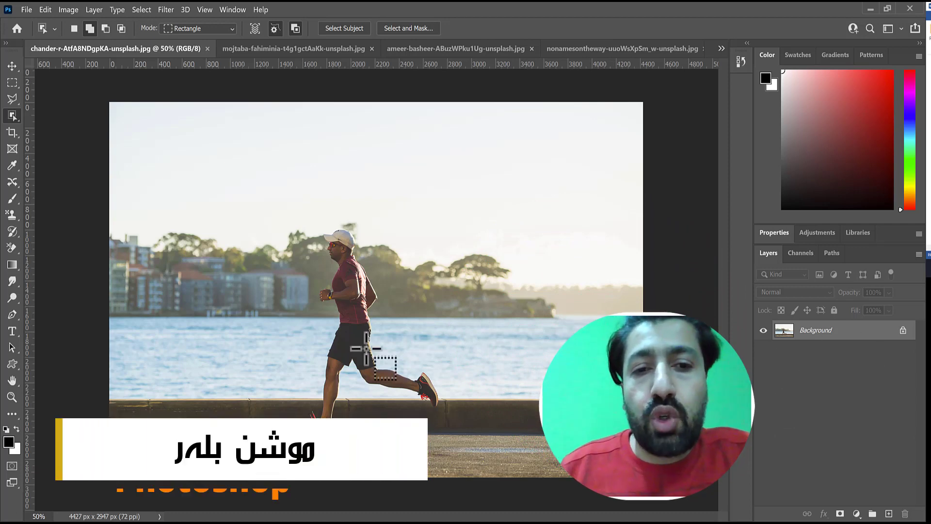
# Select the runner automatically with Select Subject and copy him onto a new layer.
pyautogui.click(12, 66)
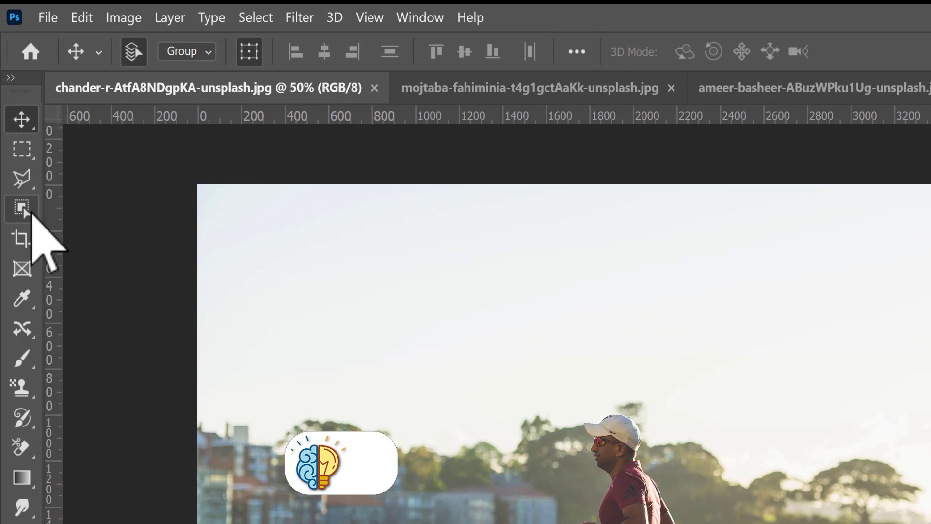
pyautogui.click(30, 211)
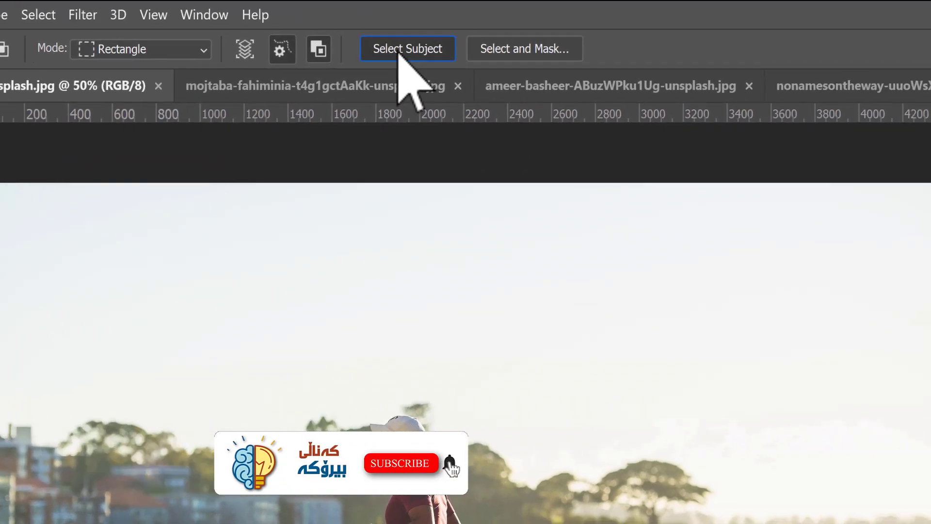
pyautogui.click(398, 53)
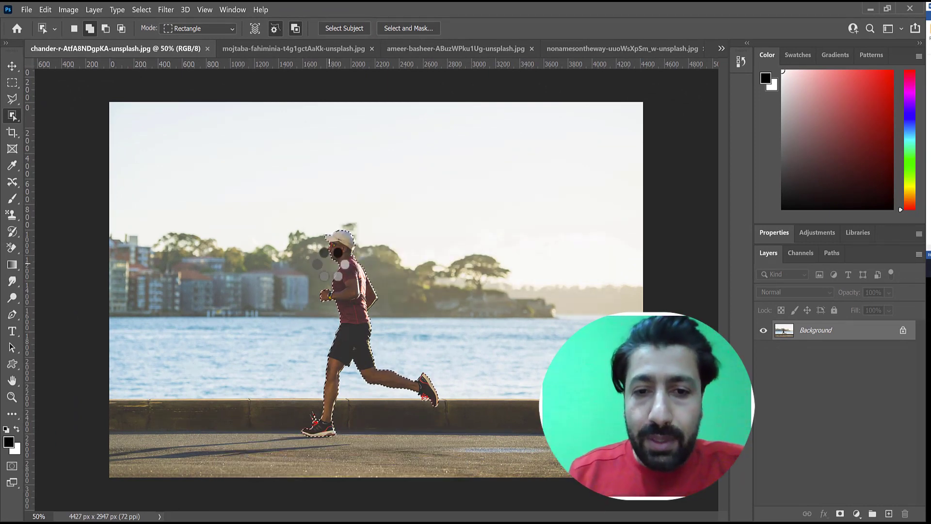
pyautogui.hotkey('ctrl', 'j')
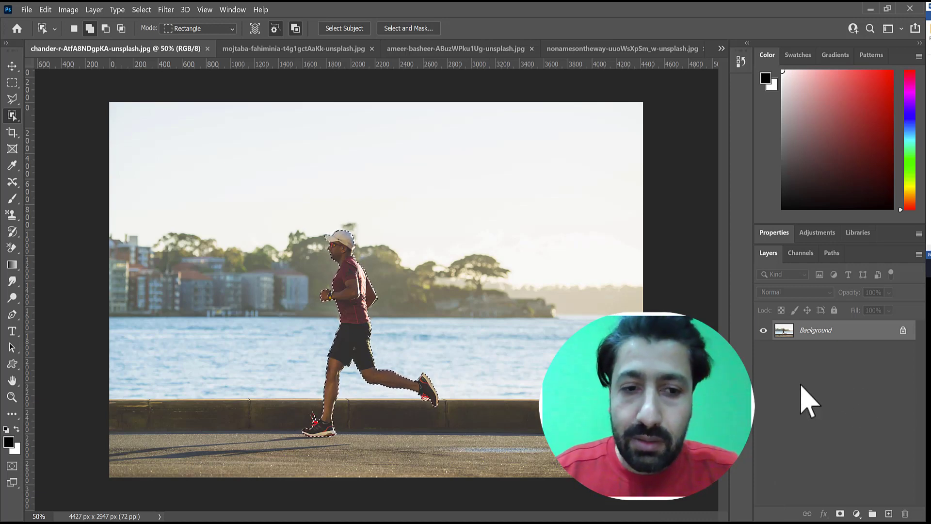
pyautogui.hotkey('ctrl', 'j')
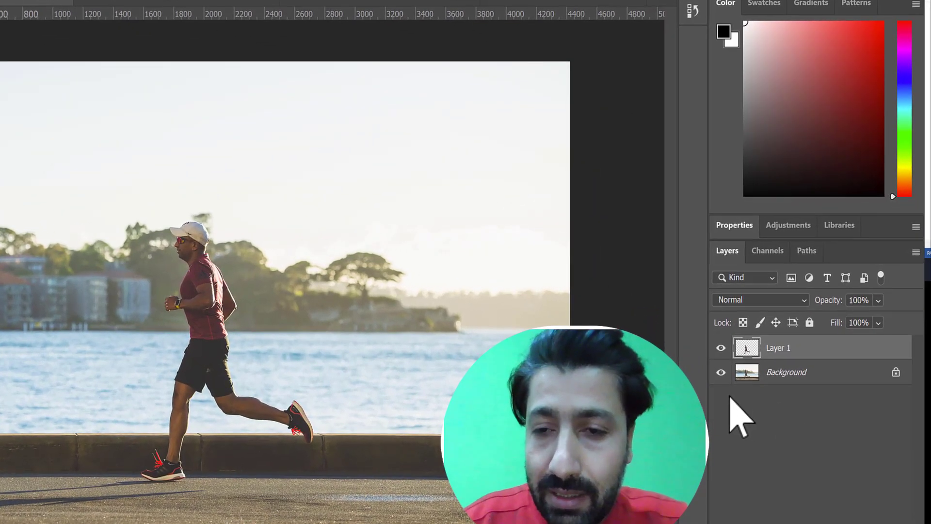
# Check the runner's cutout with the Background temporarily hidden, show the Background again and hide the cutout layer.
pyautogui.click(721, 372)
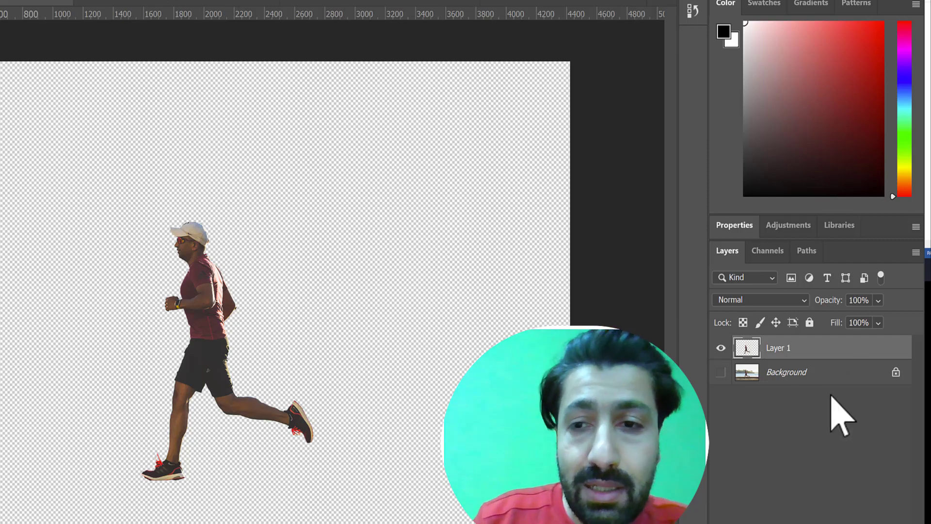
pyautogui.click(723, 374)
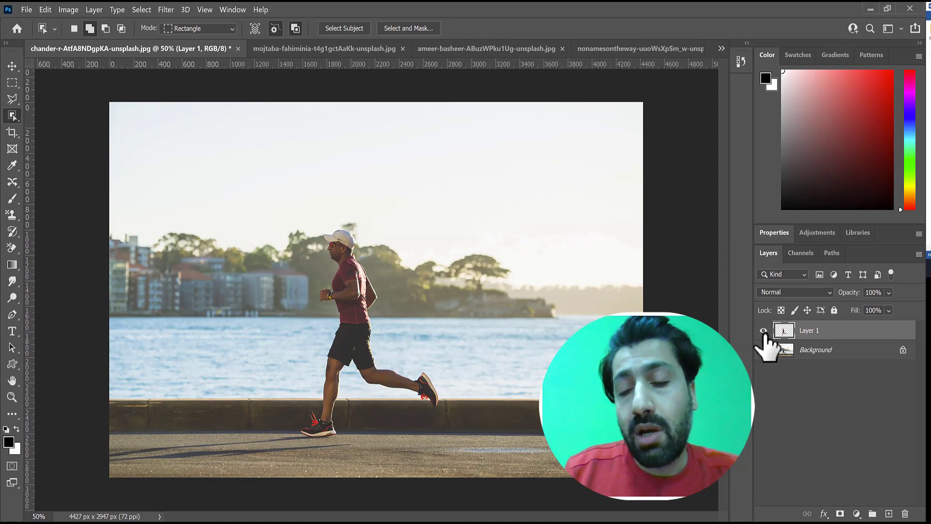
pyautogui.click(721, 348)
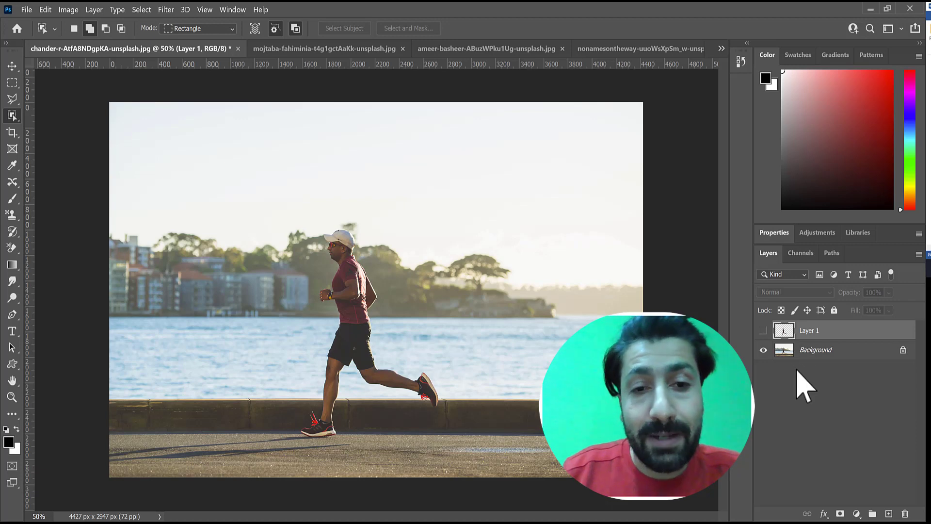
# Convert the Background layer for Smart Filters.
pyautogui.click(798, 350)
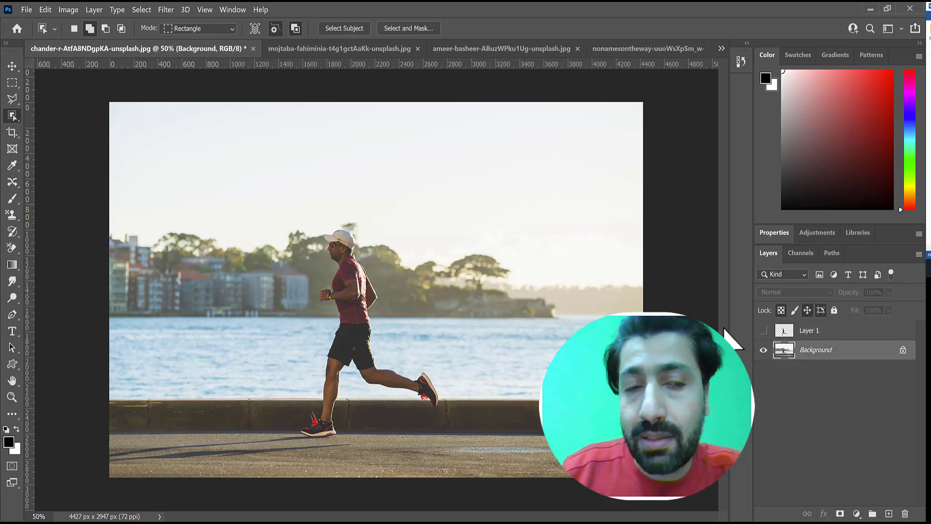
pyautogui.click(165, 11)
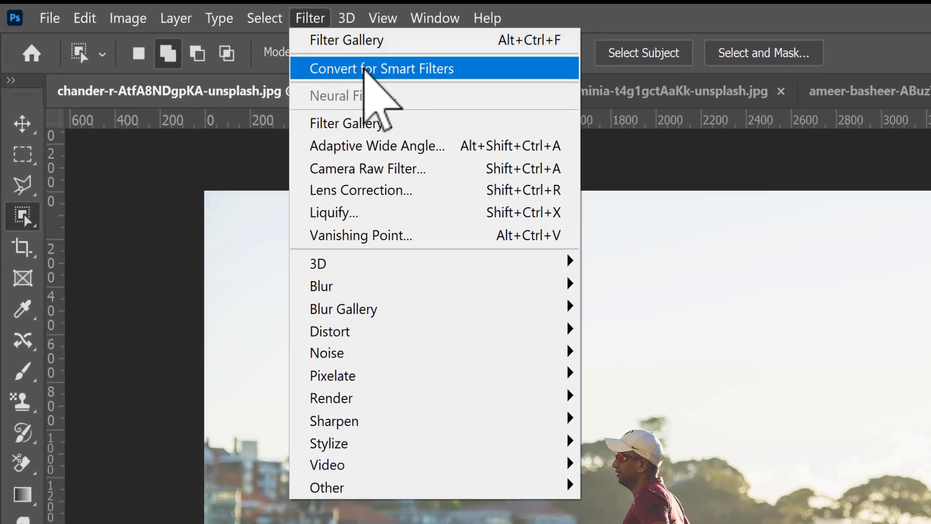
pyautogui.click(369, 71)
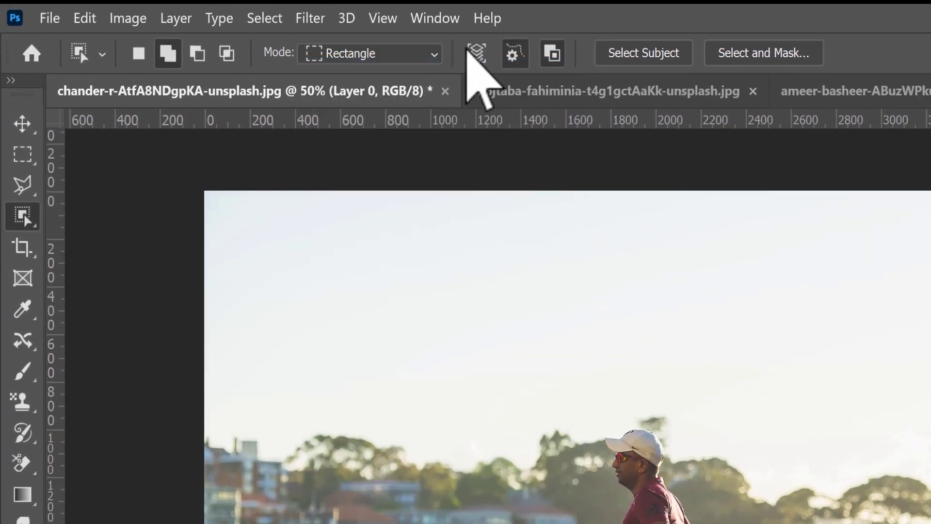
# Start a Motion Blur filter on the converted background with preview enabled and lower its distance to 1 pixel.
pyautogui.click(323, 20)
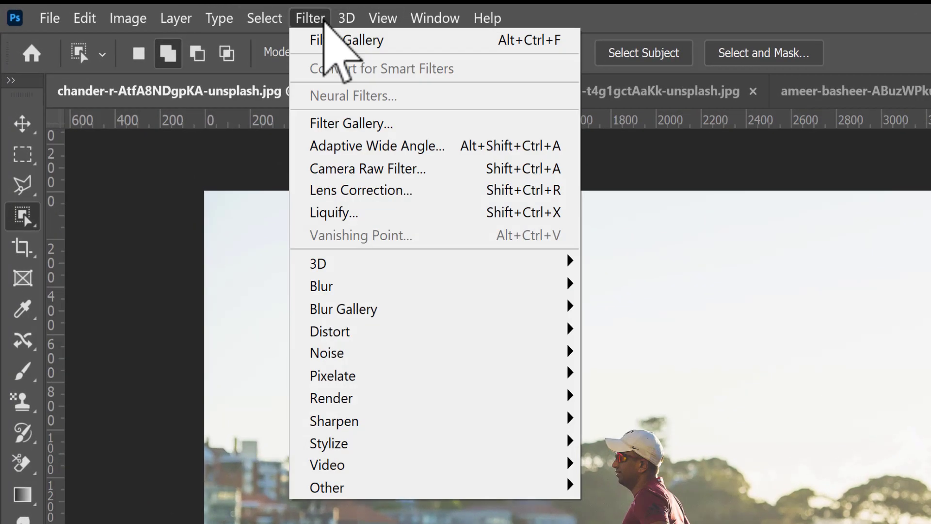
pyautogui.moveTo(469, 284)
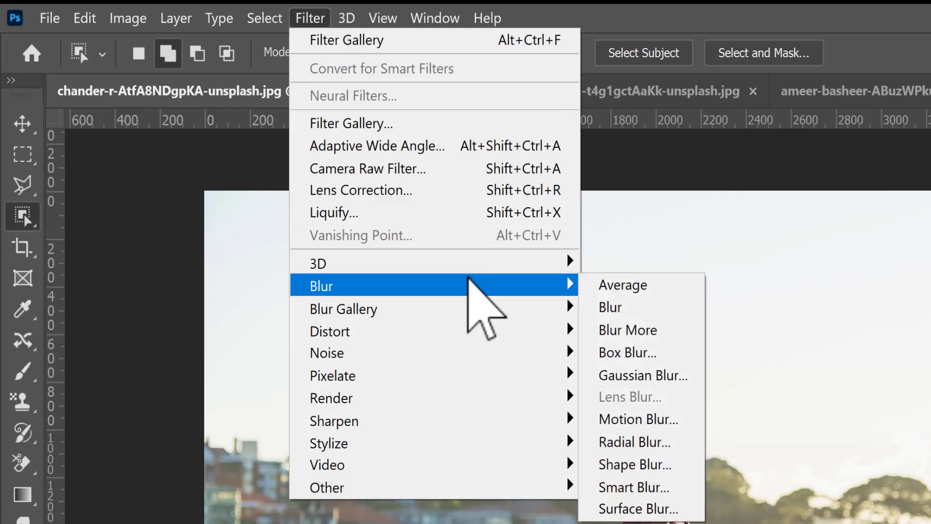
pyautogui.click(635, 417)
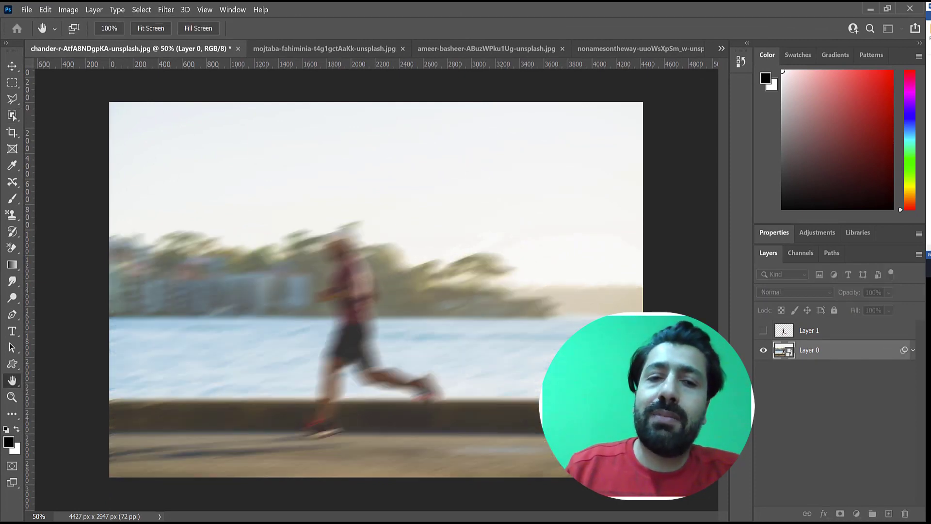
pyautogui.moveTo(768, 419); pyautogui.dragTo(555, 143)
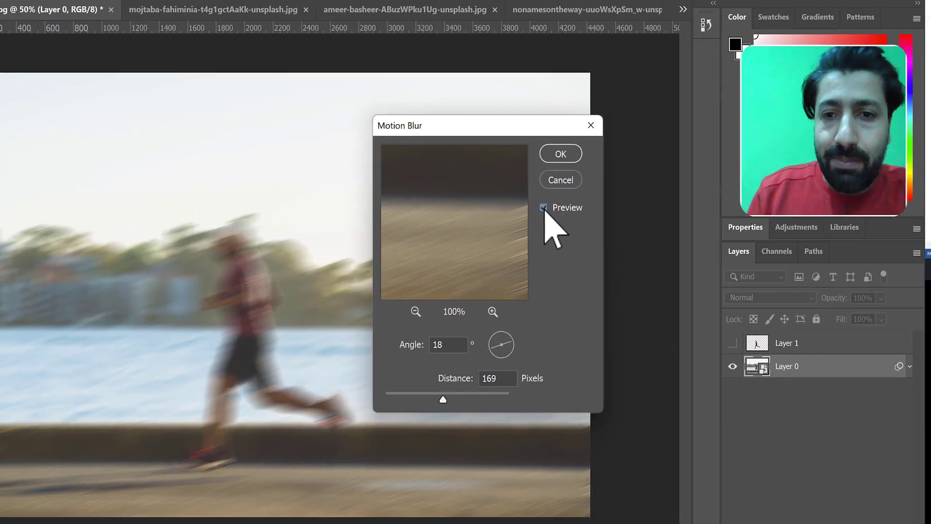
pyautogui.click(544, 207)
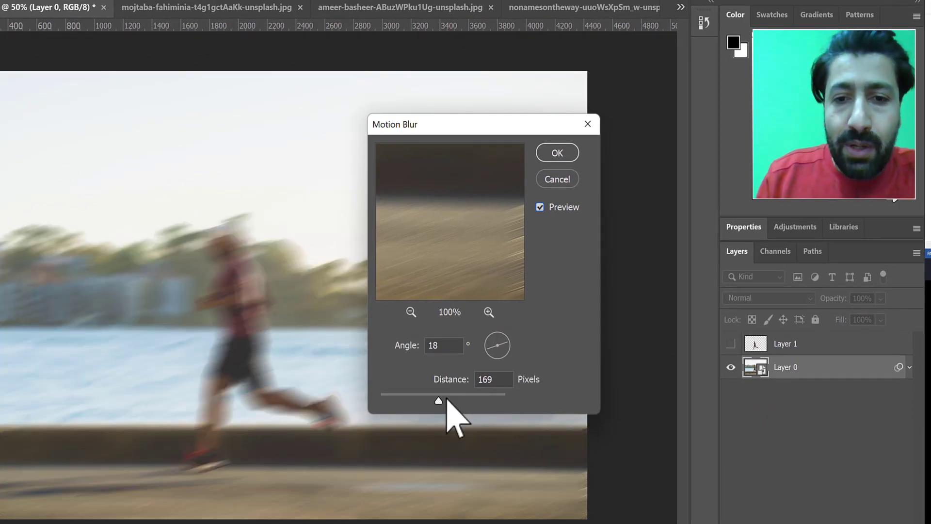
pyautogui.moveTo(434, 402); pyautogui.dragTo(379, 398)
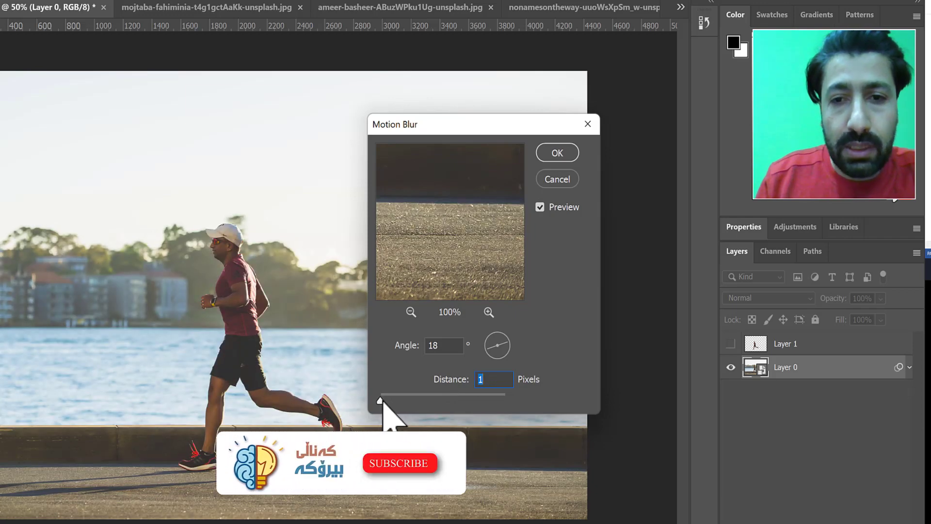
# Frame the runner at 50% in the Motion Blur preview and set the blur distance to 127 pixels.
pyautogui.click(411, 312)
pyautogui.click(411, 312)
pyautogui.click(411, 312)
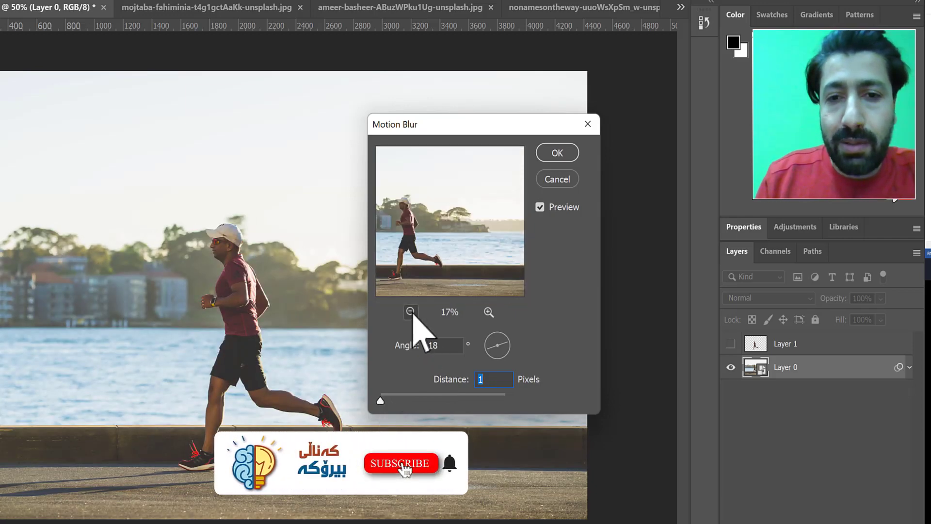
pyautogui.click(410, 312)
pyautogui.click(488, 312)
pyautogui.click(489, 312)
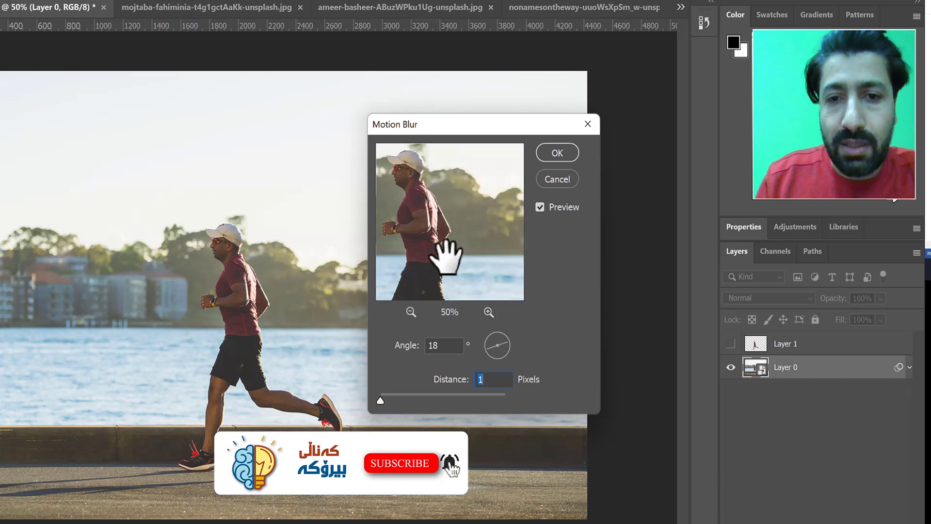
pyautogui.moveTo(468, 213); pyautogui.dragTo(451, 197)
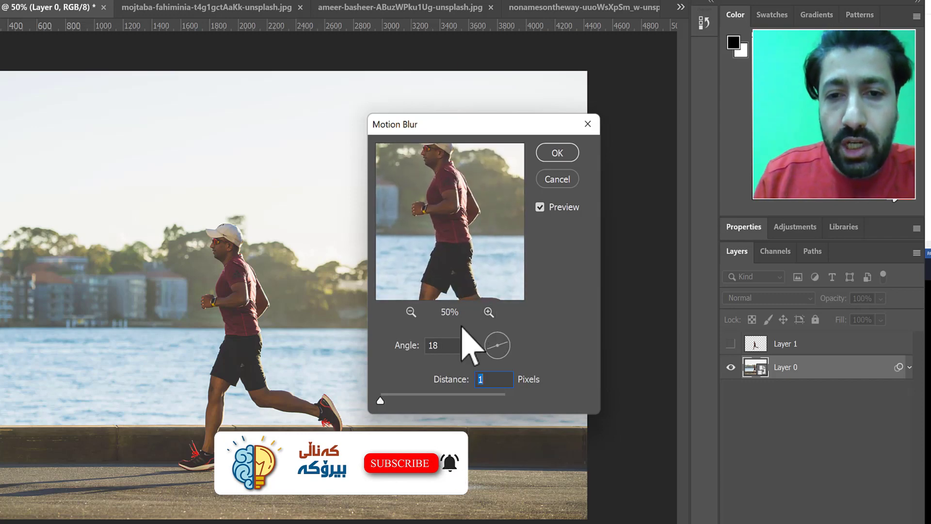
pyautogui.moveTo(389, 409); pyautogui.dragTo(430, 399)
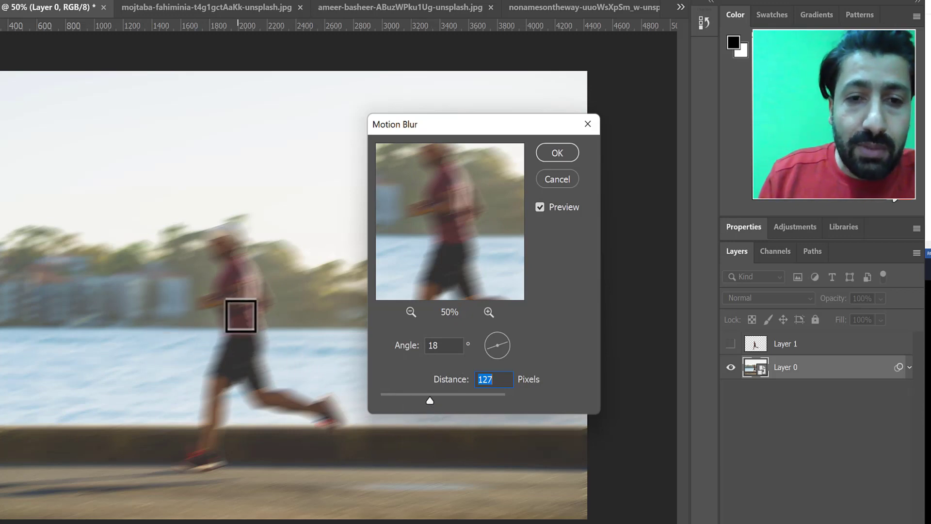
pyautogui.click(269, 316)
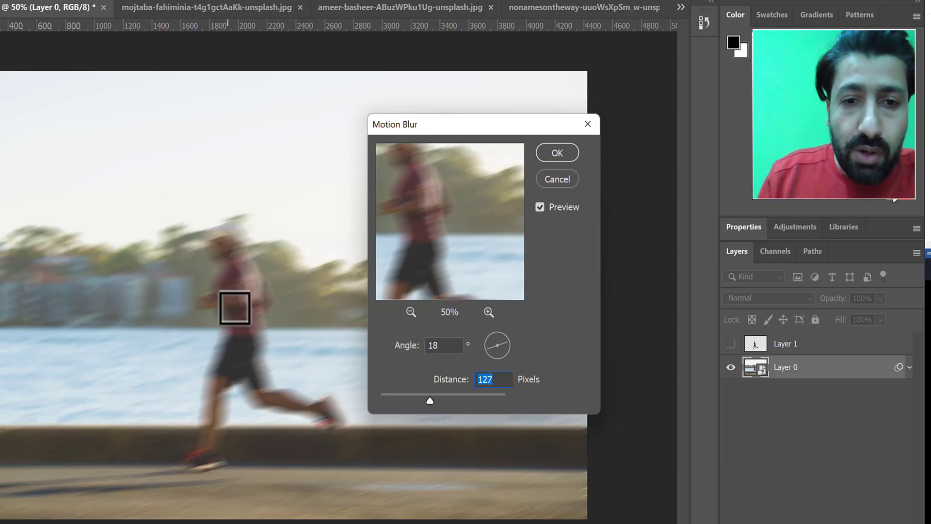
# Set the Motion Blur angle to -9° and the distance to 208 pixels, and apply the filter.
pyautogui.moveTo(505, 342); pyautogui.dragTo(475, 353)
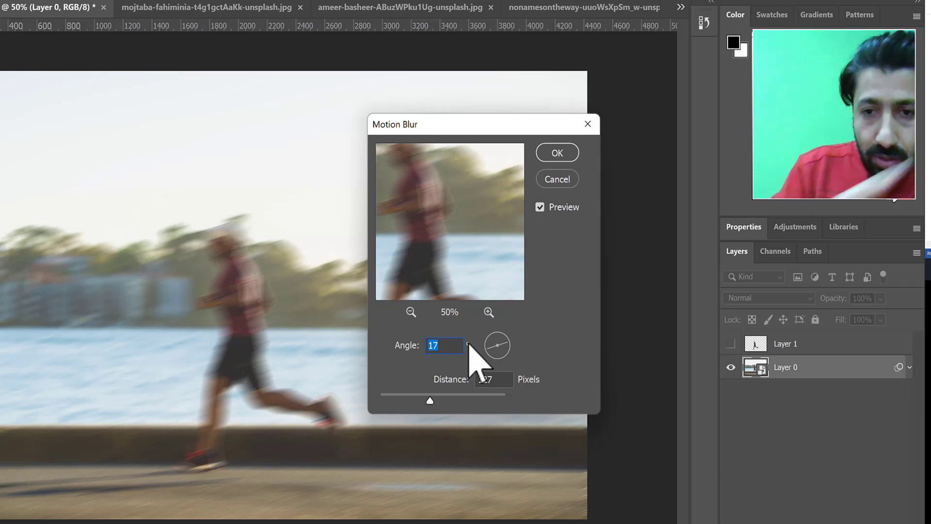
pyautogui.moveTo(501, 344)
pyautogui.mouseDown()
pyautogui.moveTo(482, 334)
pyautogui.moveTo(506, 339)
pyautogui.mouseUp()
pyautogui.click(513, 343)
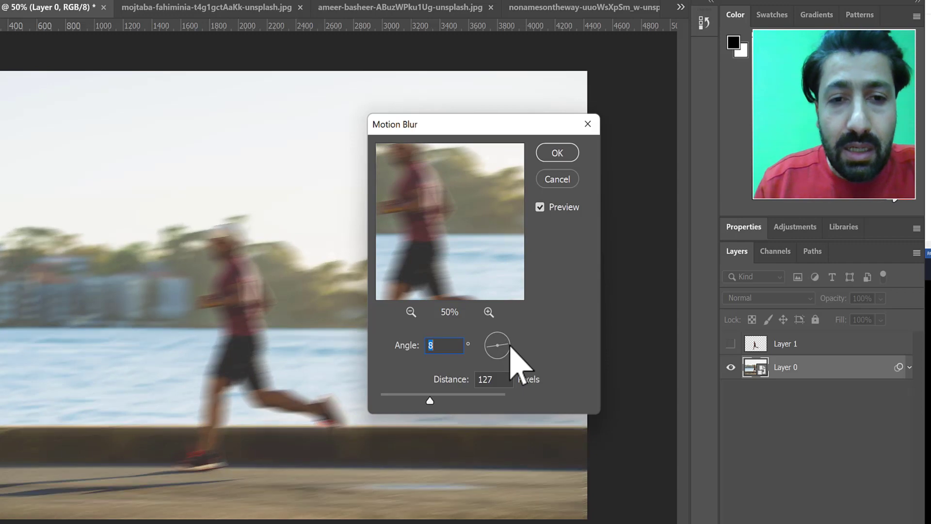
pyautogui.click(511, 347)
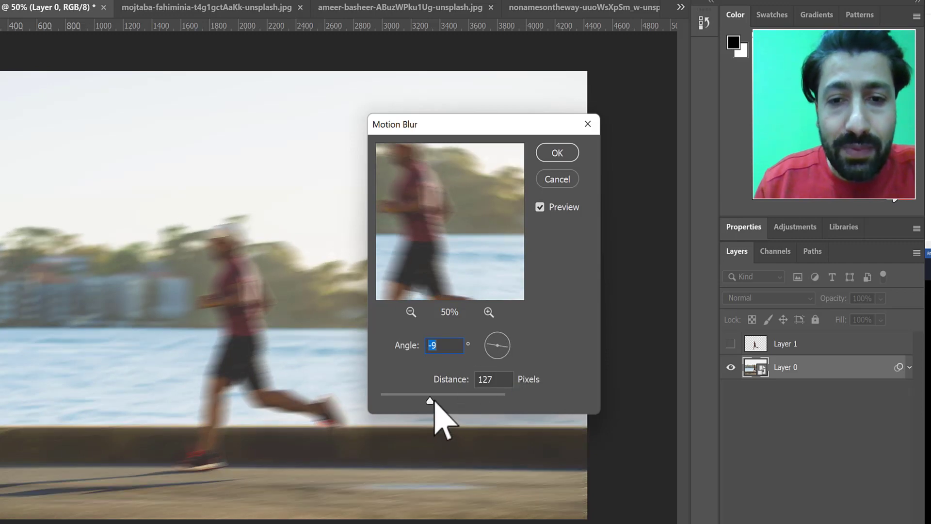
pyautogui.moveTo(433, 402); pyautogui.dragTo(449, 402)
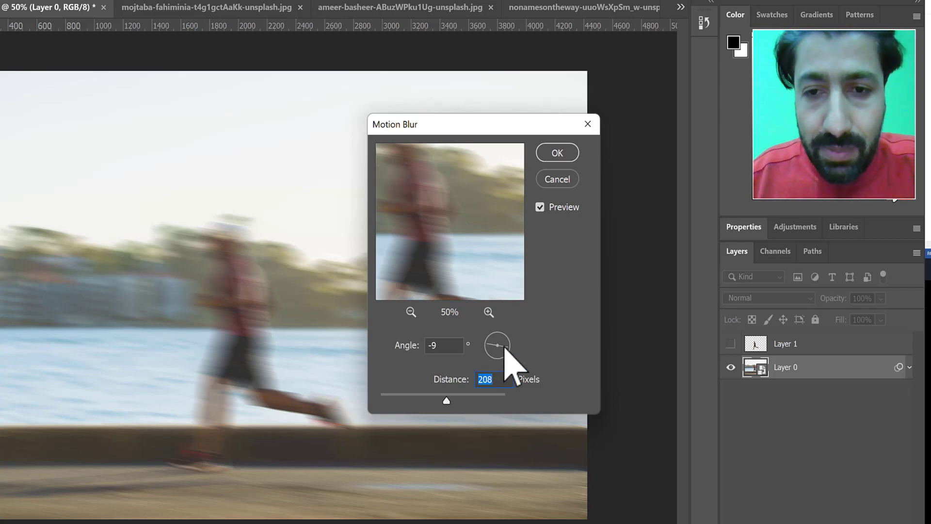
pyautogui.click(557, 153)
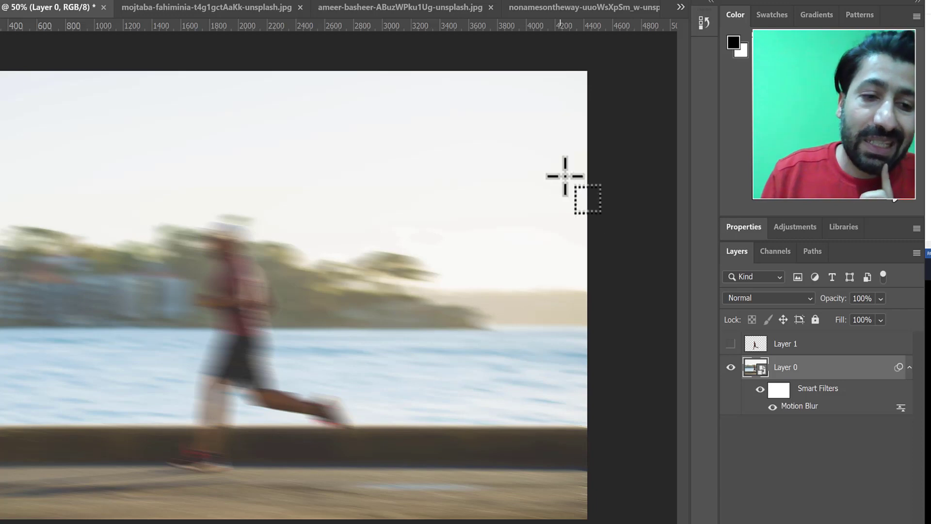
# Show the runner's cutout layer and move it slightly left, ahead of the blurred figure.
pyautogui.click(731, 343)
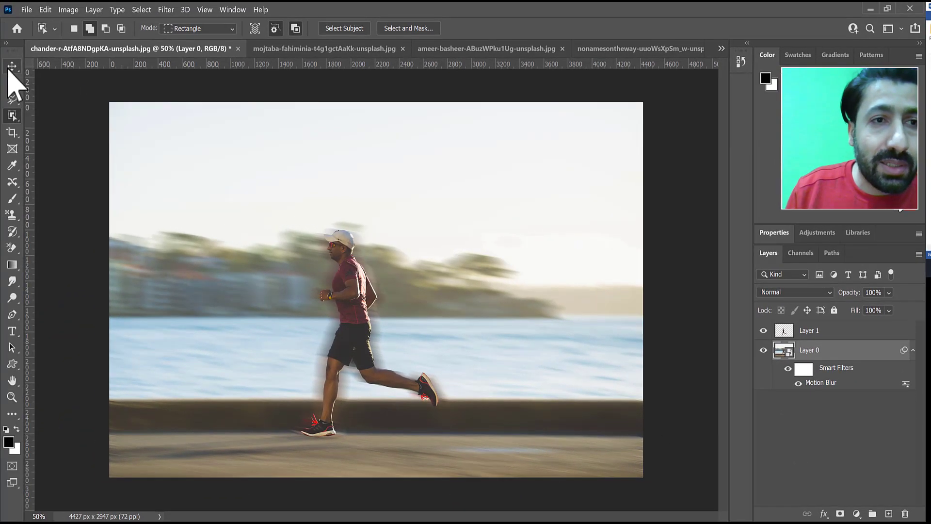
pyautogui.press('v')
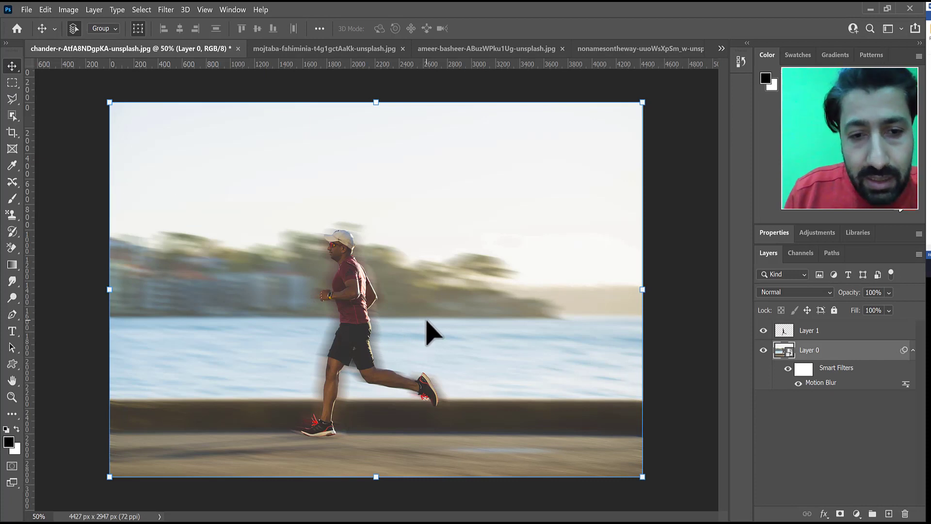
pyautogui.click(357, 331)
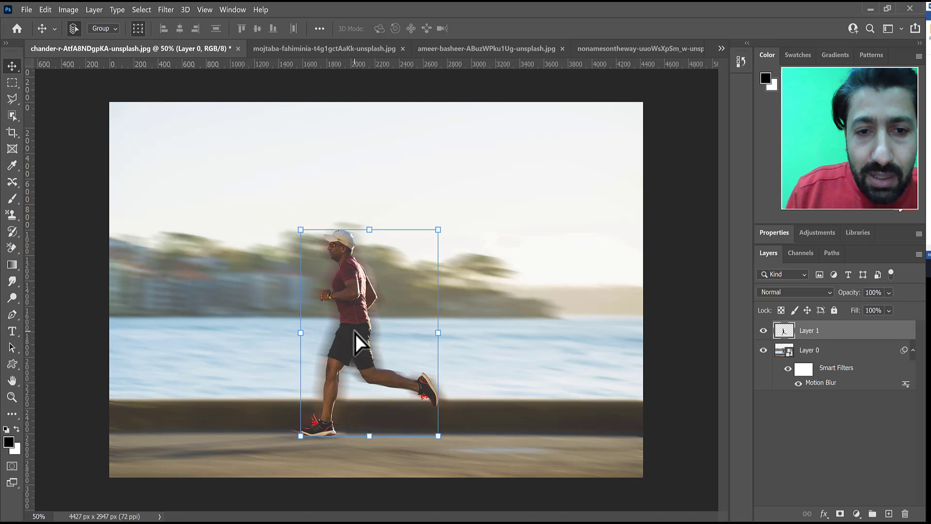
pyautogui.moveTo(351, 329); pyautogui.dragTo(346, 334)
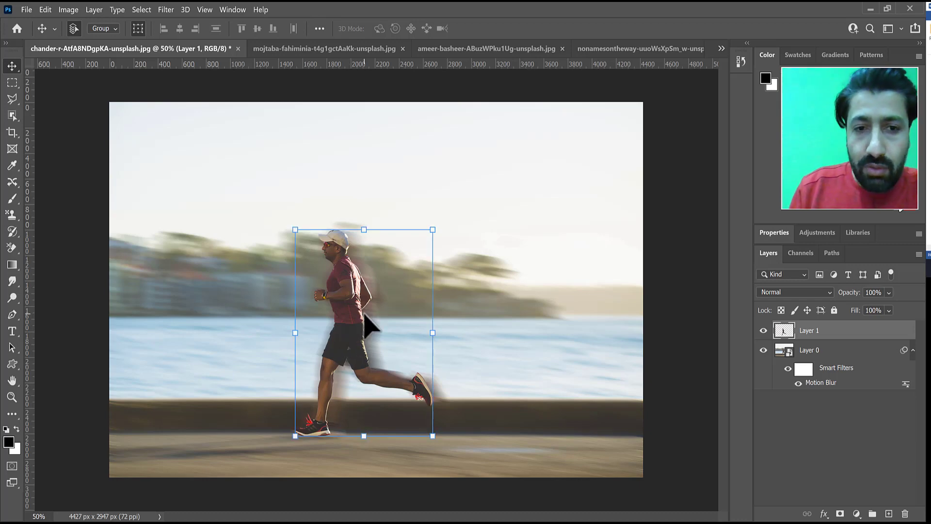
# Nudge the runner's cutout further left in small increments so the blurred figure trails behind him.
pyautogui.press('Left')
pyautogui.press('Left')
pyautogui.press('Left')
pyautogui.press('Left')
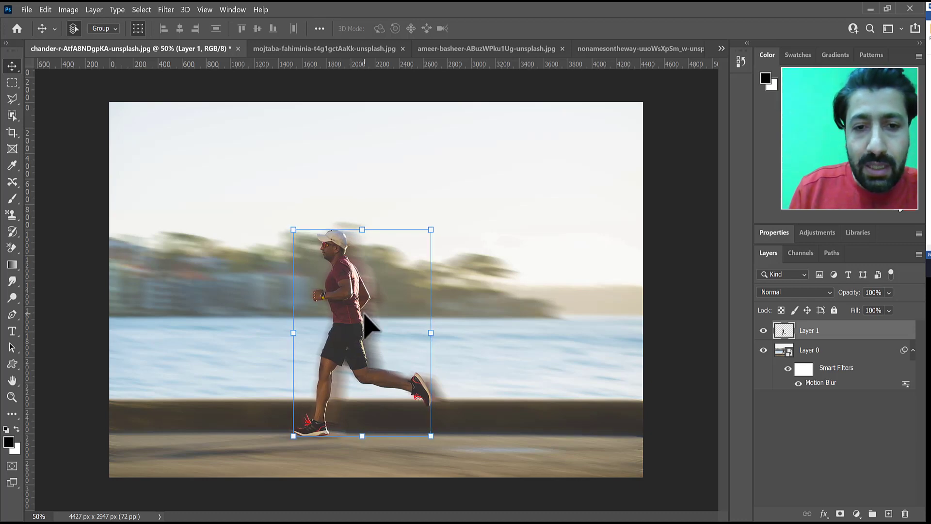
pyautogui.press('Left')
pyautogui.press('Left')
pyautogui.press('Left')
pyautogui.press('Left')
pyautogui.press('Left')
pyautogui.press('Left')
pyautogui.press('Left')
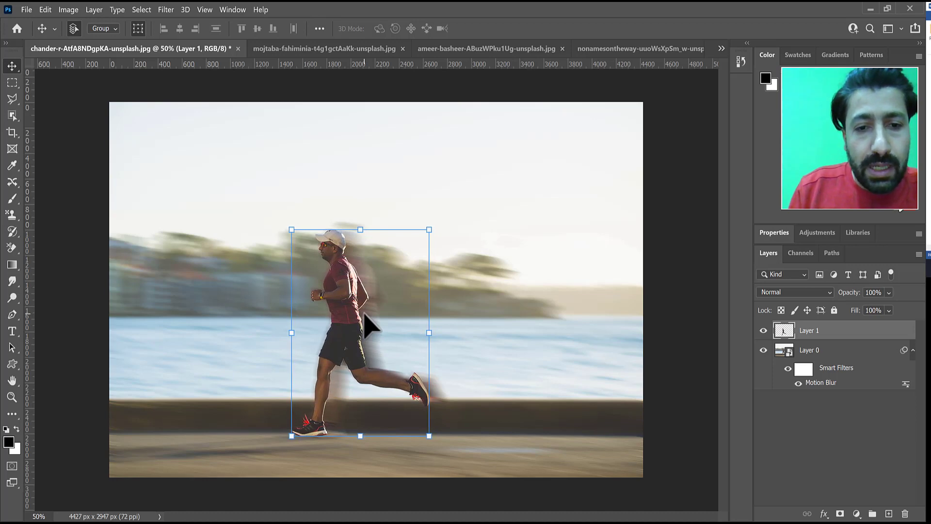
pyautogui.press('Left')
pyautogui.press('Left')
pyautogui.press('Left')
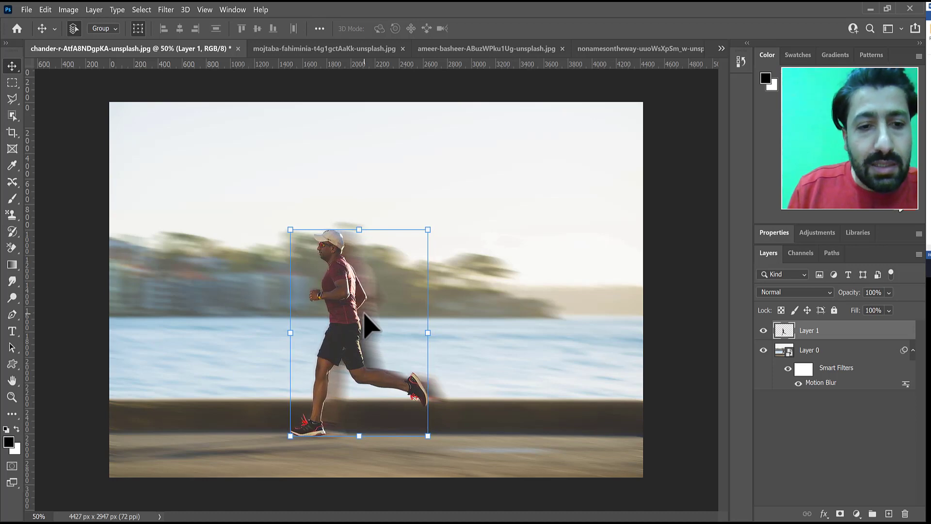
pyautogui.press('Left')
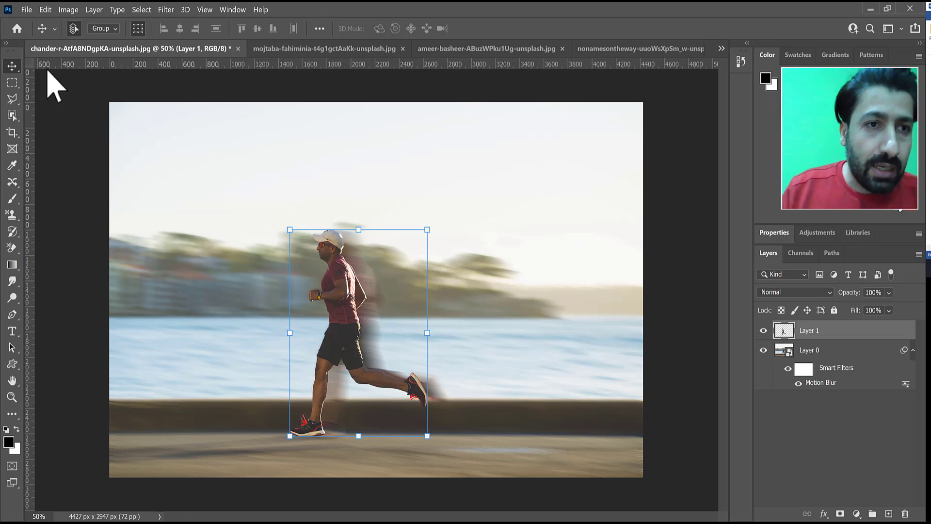
# Close the red-tinted portrait and the unused photo next to it, and switch to the sneaker photo.
pyautogui.click(12, 82)
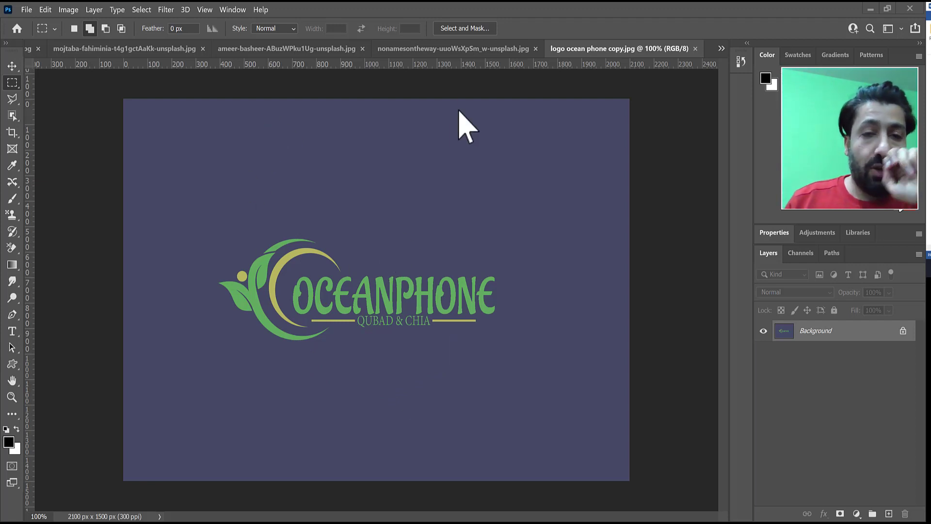
pyautogui.click(456, 49)
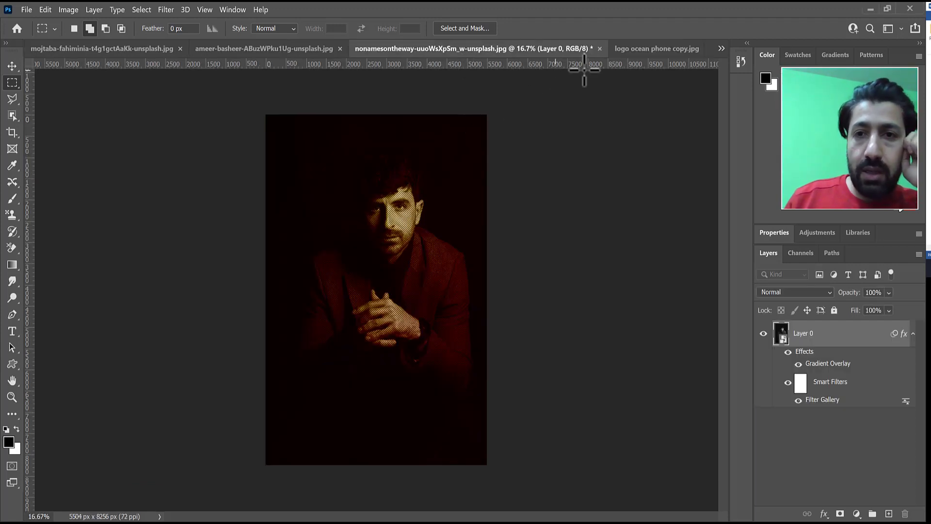
pyautogui.click(659, 50)
pyautogui.click(720, 49)
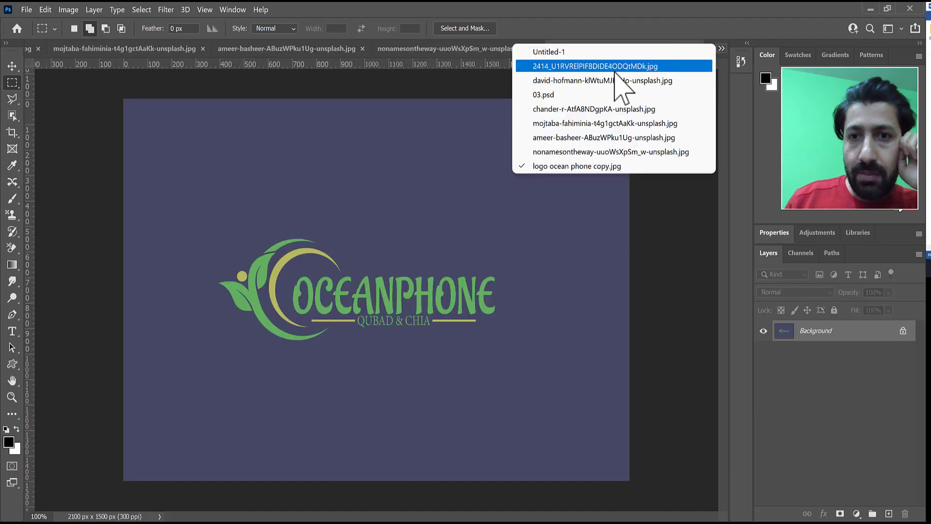
pyautogui.click(568, 153)
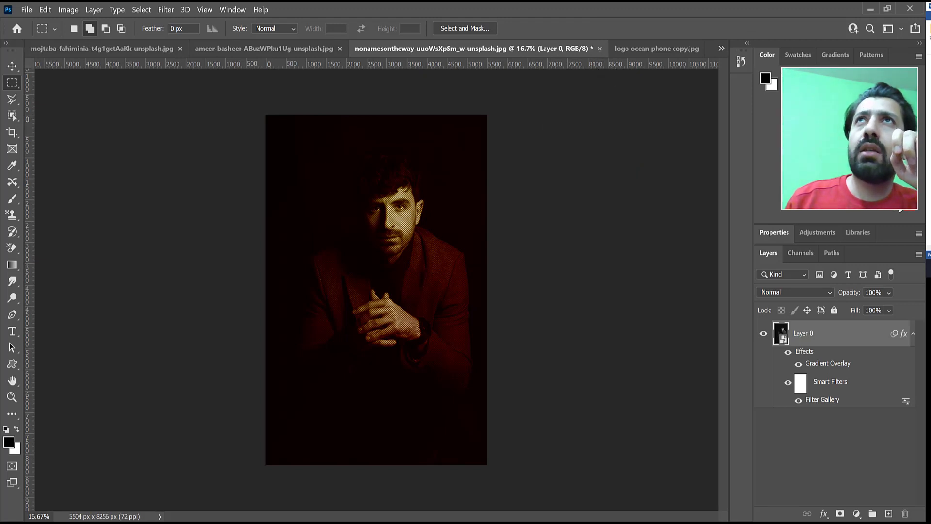
pyautogui.hotkey('ctrl', 'Tab')
pyautogui.click(497, 50)
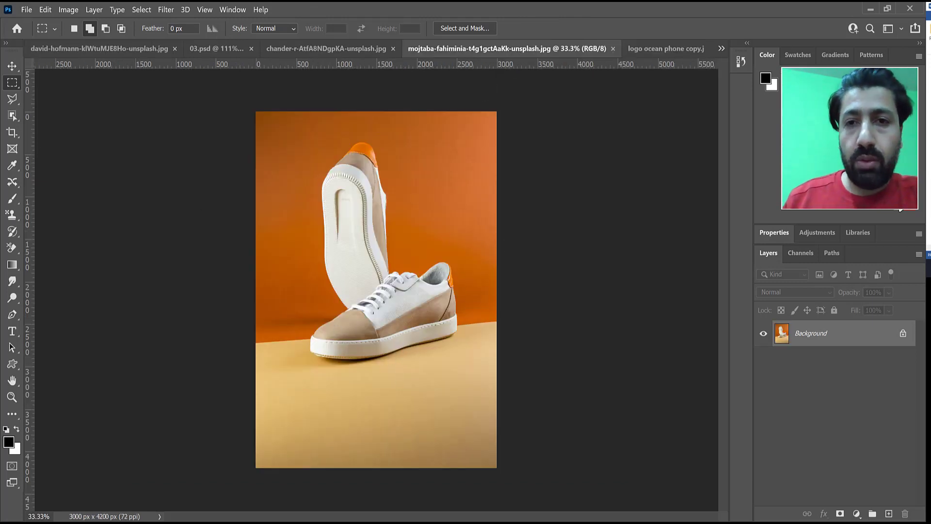
# Set the Rectangular Marquee to new-selection mode and select the OCEANPHONE logo with a tight rectangle around it.
pyautogui.click(646, 50)
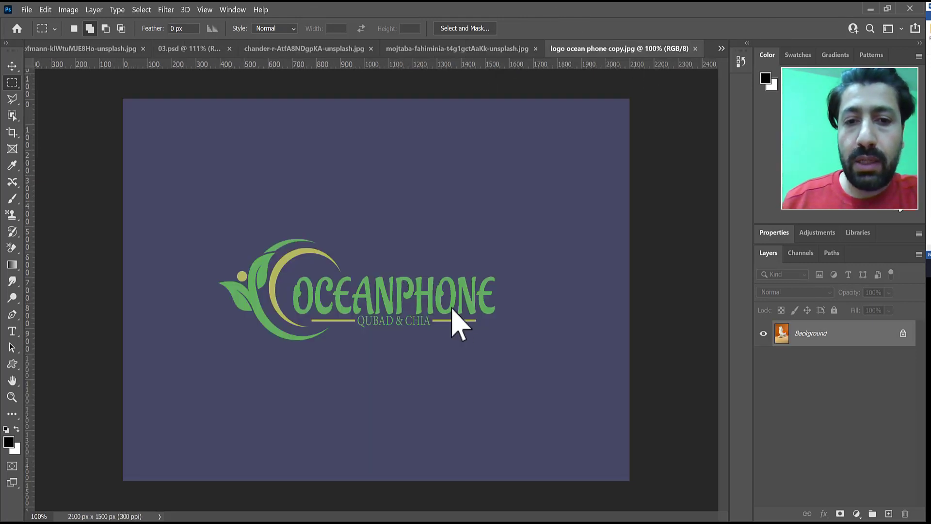
pyautogui.click(487, 49)
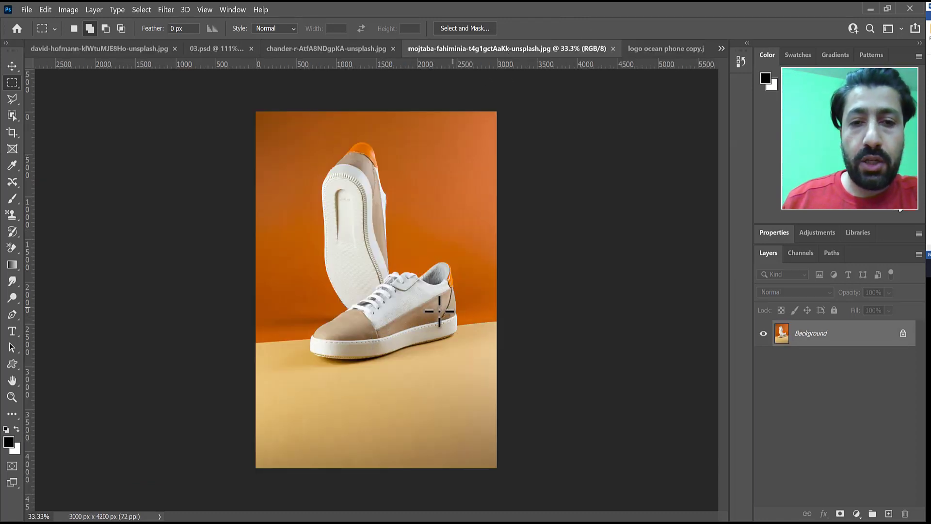
pyautogui.click(674, 49)
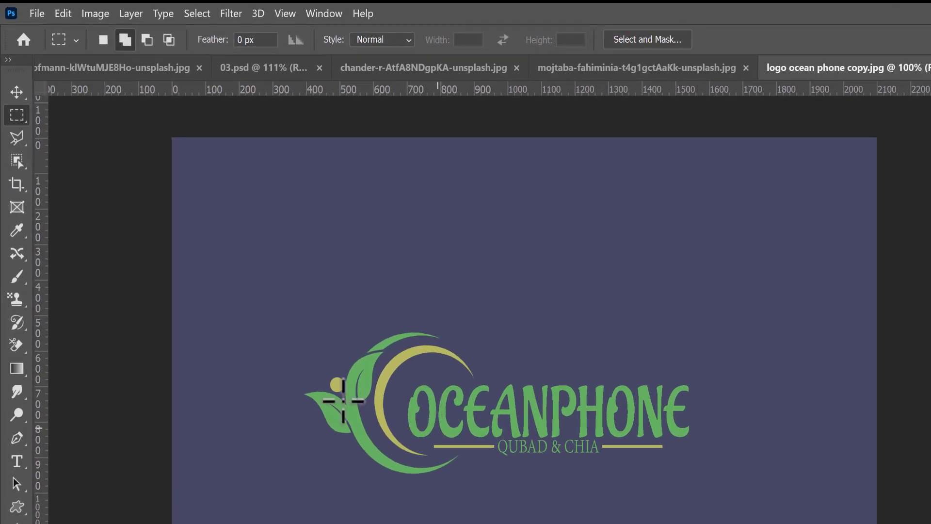
pyautogui.moveTo(265, 298); pyautogui.dragTo(737, 502)
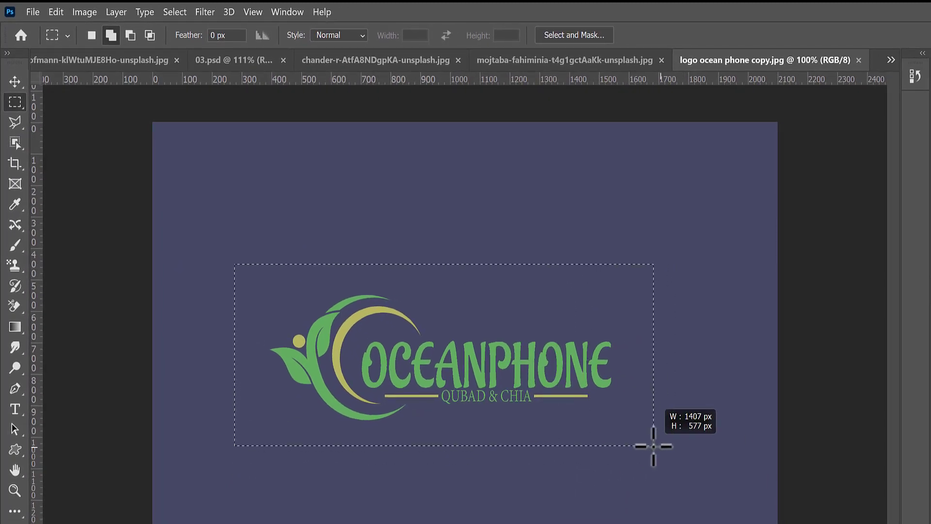
pyautogui.moveTo(654, 445); pyautogui.dragTo(652, 445)
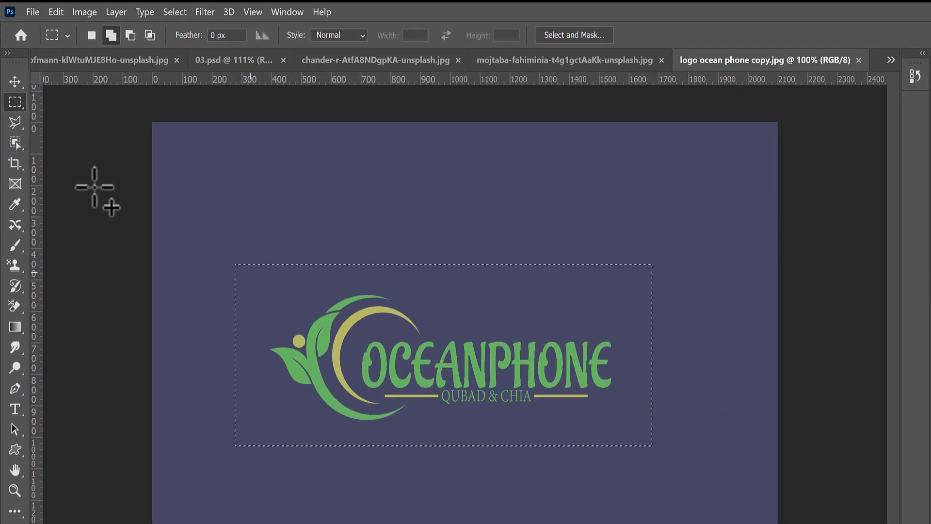
pyautogui.click(91, 35)
pyautogui.click(233, 264)
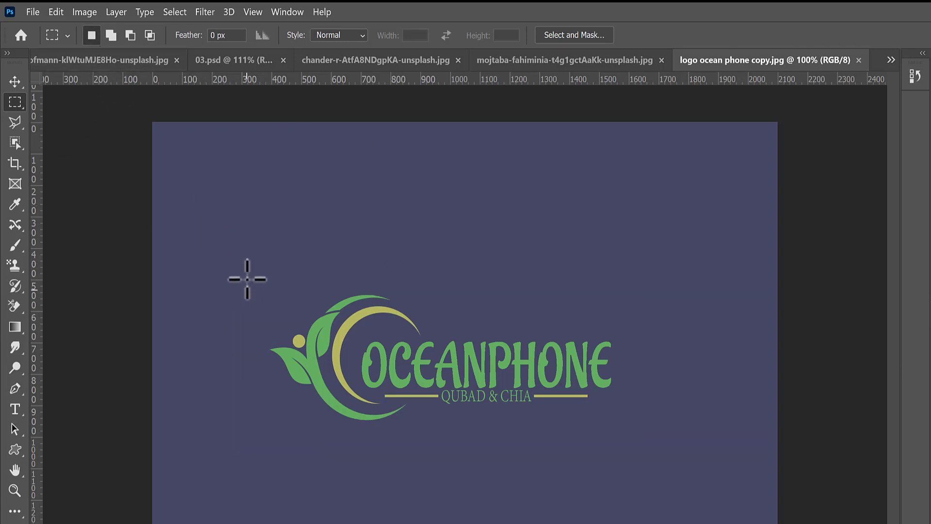
pyautogui.moveTo(243, 270); pyautogui.dragTo(623, 433)
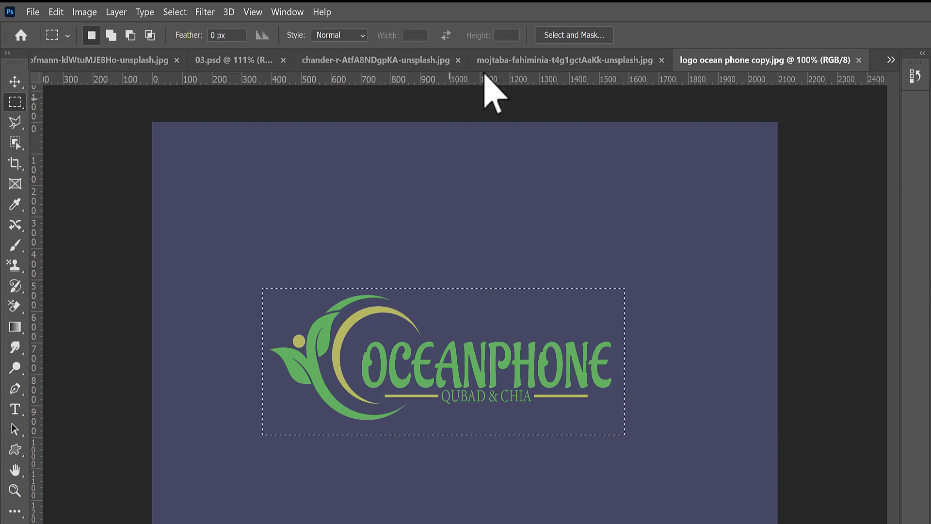
# Copy the selected logo onto a new layer in the sneaker photo and move it over the front shoe's side.
pyautogui.click(522, 60)
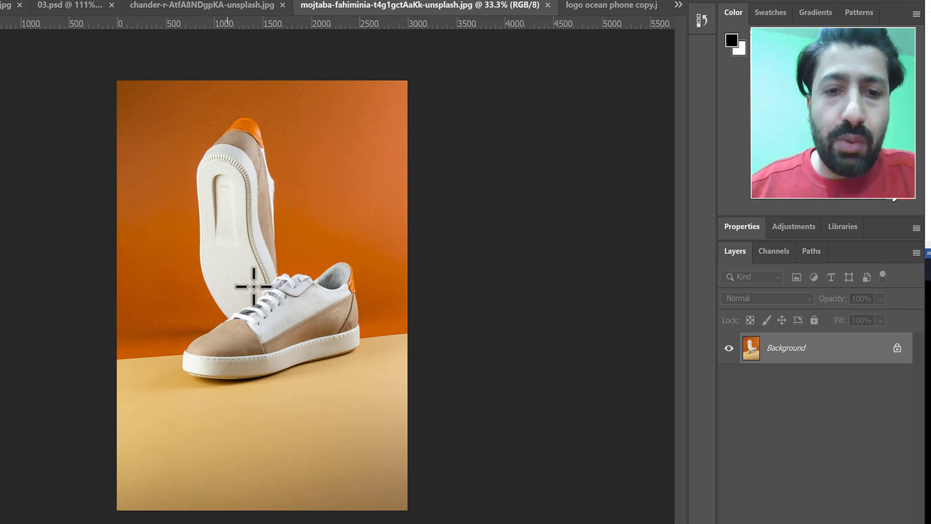
pyautogui.press('v')
pyautogui.hotkey('ctrl', 'shift', 'alt', 'n')
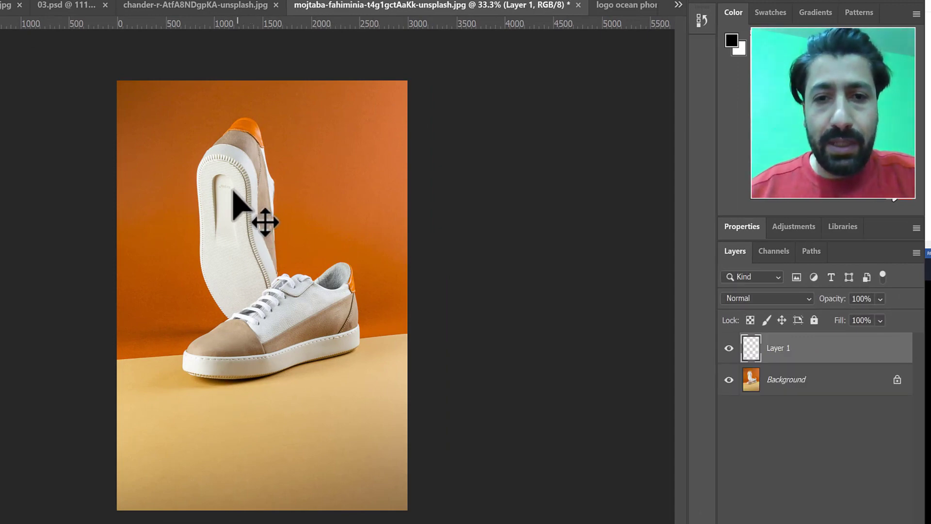
pyautogui.hotkey('ctrl', 'v')
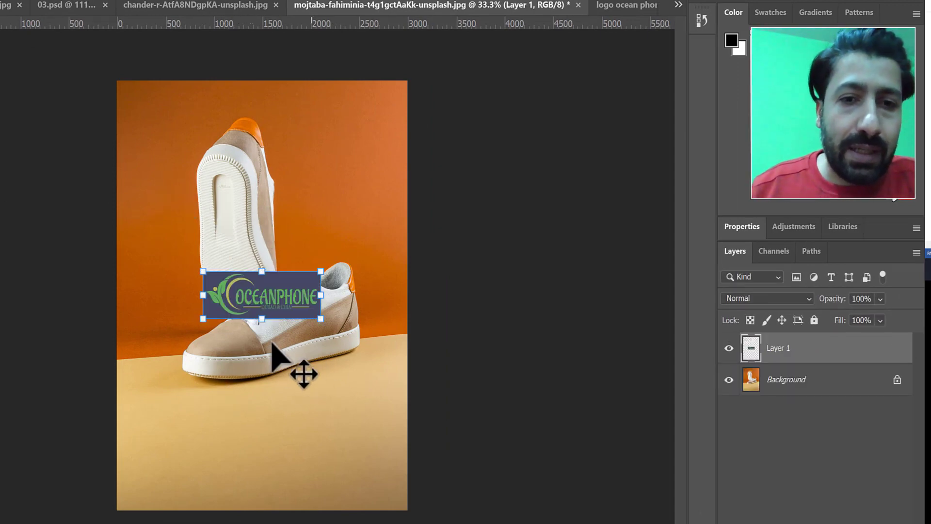
pyautogui.moveTo(266, 322); pyautogui.dragTo(312, 339)
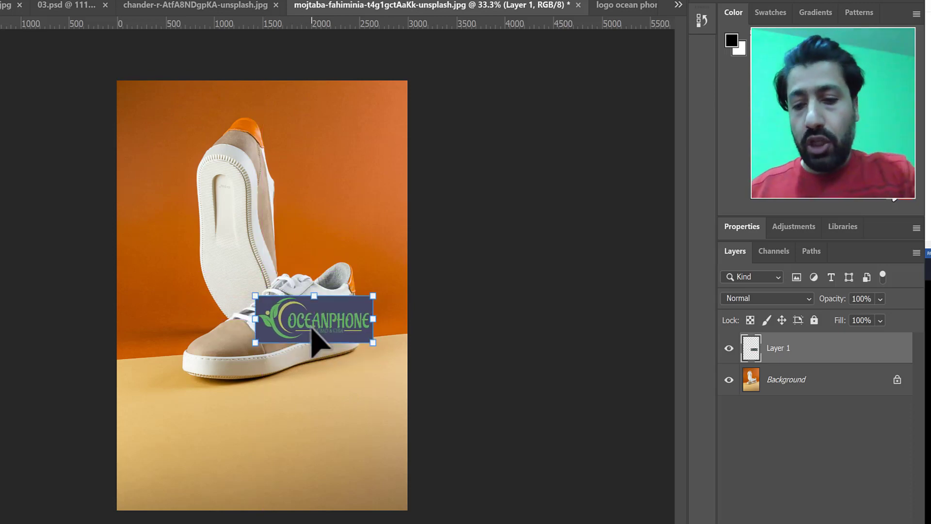
# Scale the pasted logo to 43.11% and place it on the front shoe's white side panel.
pyautogui.scroll(6, 312, 340)
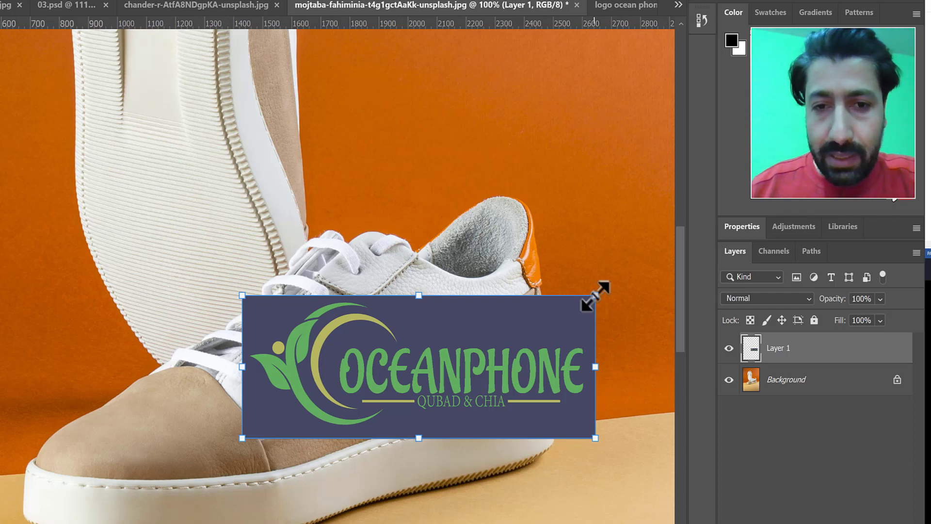
pyautogui.moveTo(596, 296); pyautogui.dragTo(394, 379)
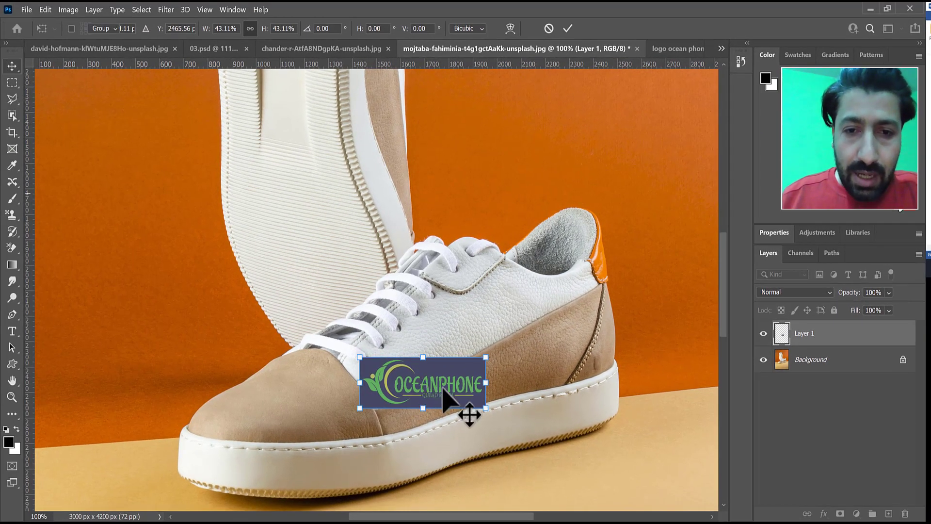
pyautogui.moveTo(443, 385); pyautogui.dragTo(505, 317)
pyautogui.press('Return')
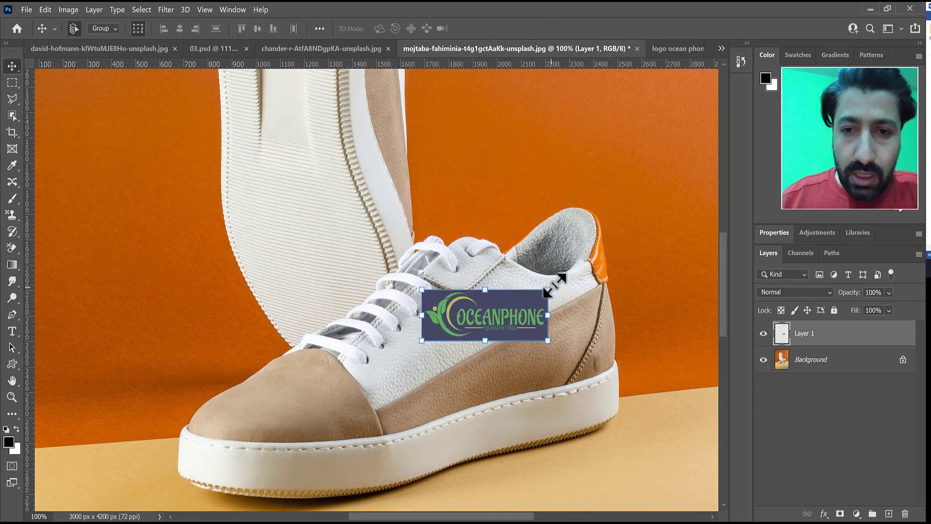
# Rotate the logo by -27.68° to follow the shoe's seam, scale it to 70.14%, and apply the transform.
pyautogui.moveTo(555, 282); pyautogui.dragTo(502, 272)
pyautogui.hotkey('ctrl', '+')
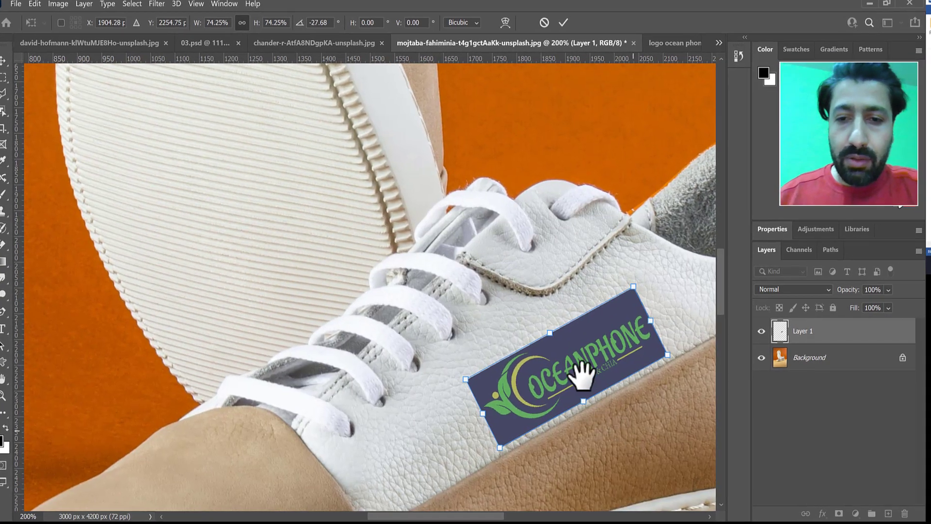
pyautogui.moveTo(577, 370); pyautogui.dragTo(505, 234)
pyautogui.moveTo(442, 181)
pyautogui.mouseDown()
pyautogui.moveTo(447, 192)
pyautogui.moveTo(435, 170)
pyautogui.mouseUp()
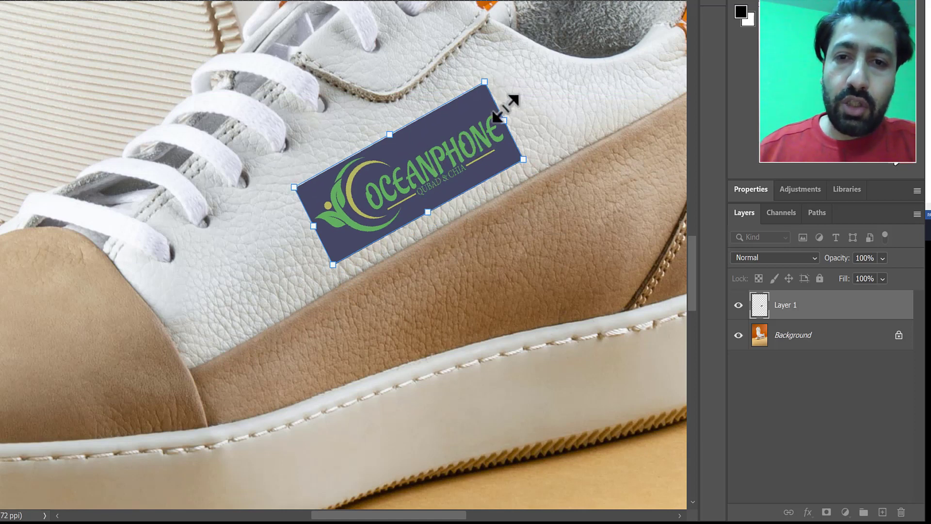
pyautogui.moveTo(484, 83); pyautogui.dragTo(476, 92)
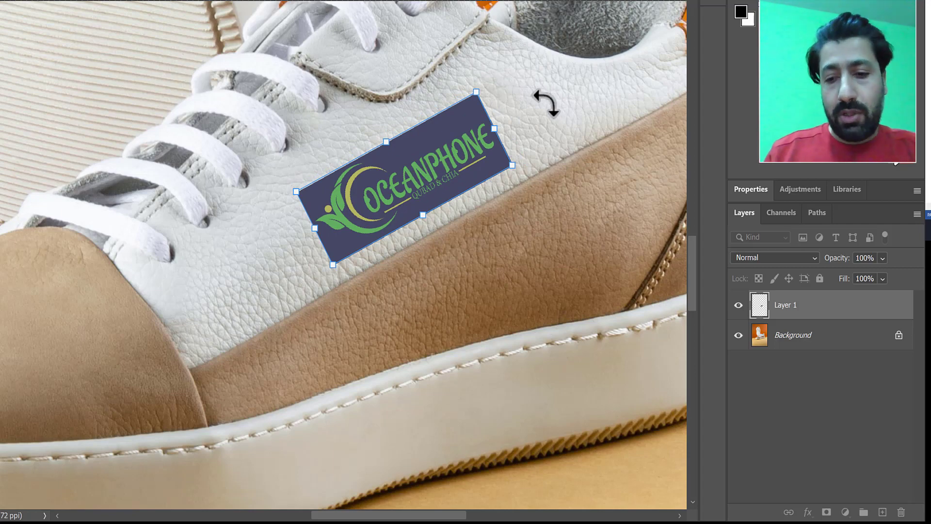
pyautogui.hotkey('ctrl', '0')
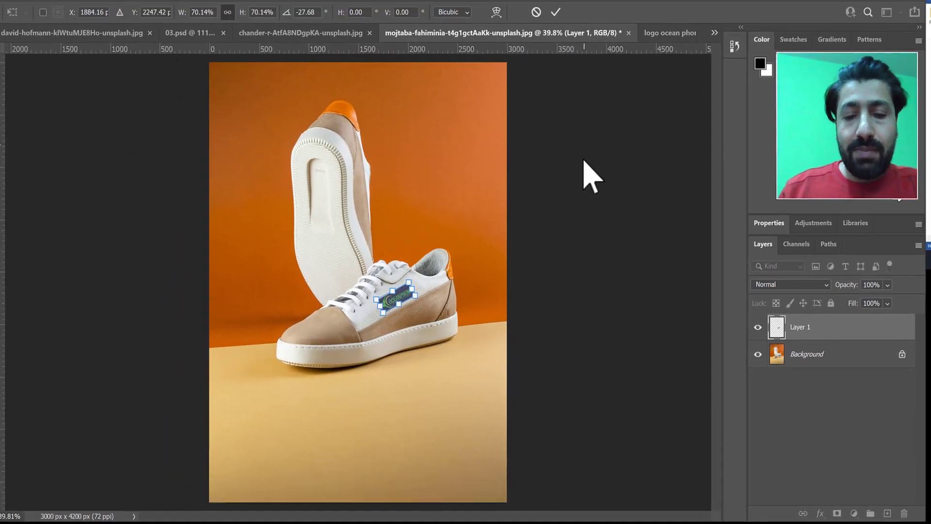
pyautogui.press('Return')
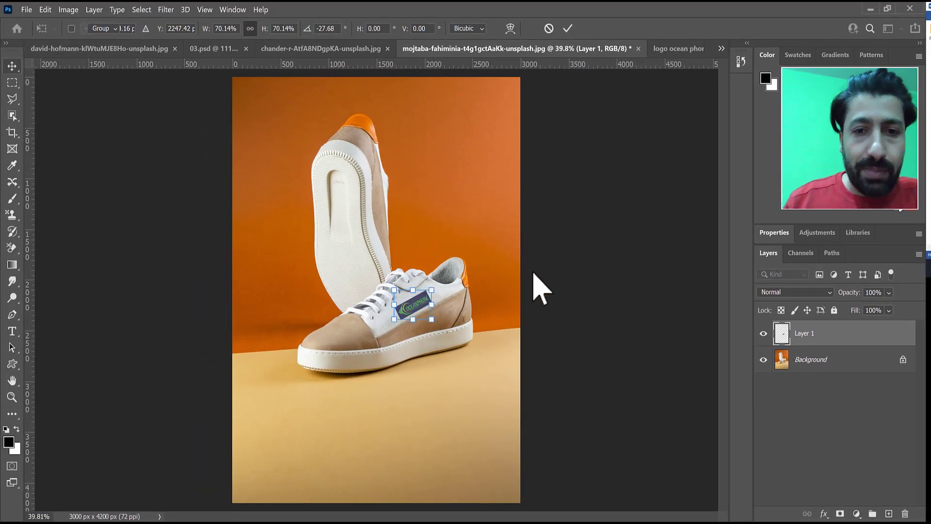
pyautogui.click(569, 246)
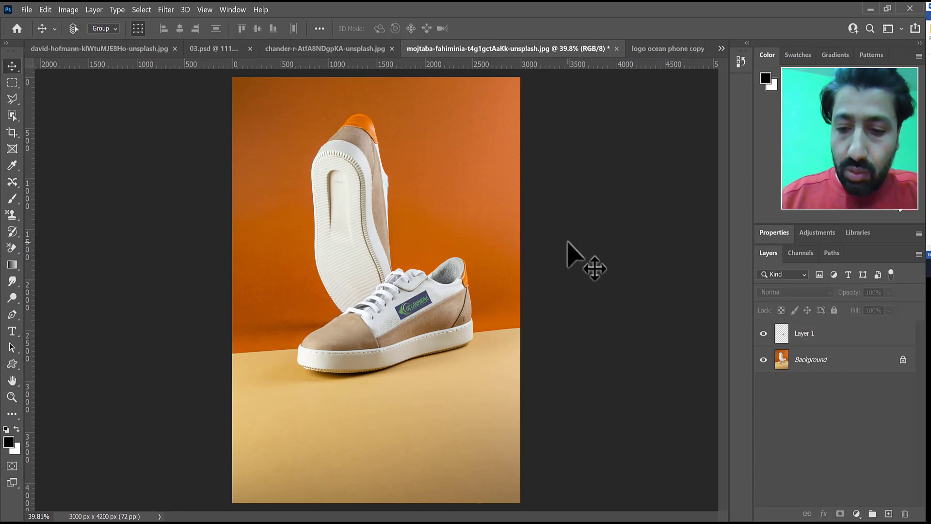
# Scale the rotated logo on the white side panel down to 92.18% and apply the transform.
pyautogui.hotkey('ctrl', '+')
pyautogui.hotkey('ctrl', '+')
pyautogui.hotkey('ctrl', '+')
pyautogui.hotkey('ctrl', '+')
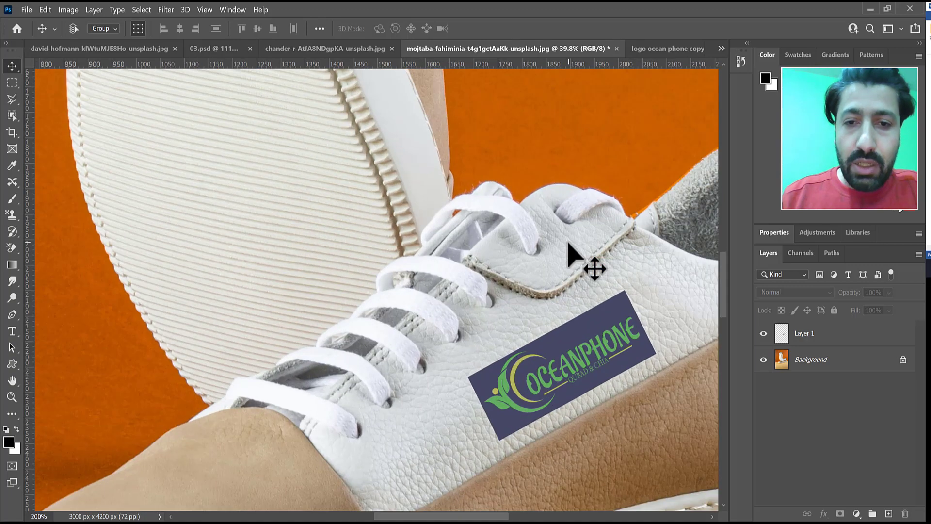
pyautogui.hotkey('ctrl', '+')
pyautogui.moveTo(582, 322); pyautogui.dragTo(146, 99)
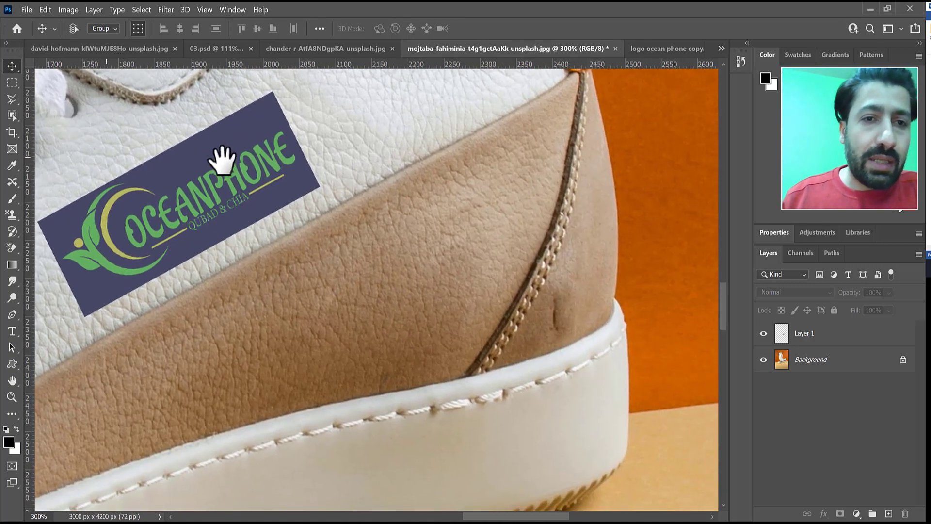
pyautogui.moveTo(223, 160); pyautogui.dragTo(291, 187)
pyautogui.click(301, 194)
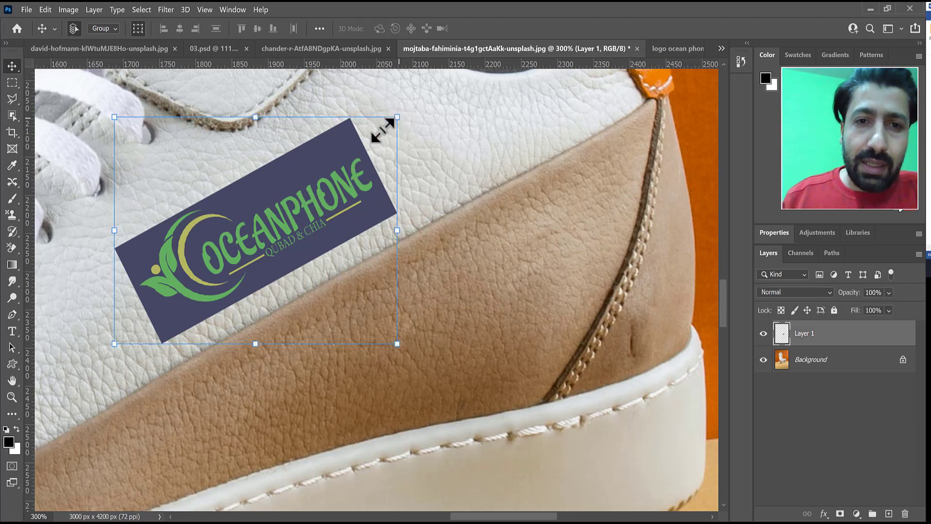
pyautogui.moveTo(383, 130); pyautogui.dragTo(374, 133)
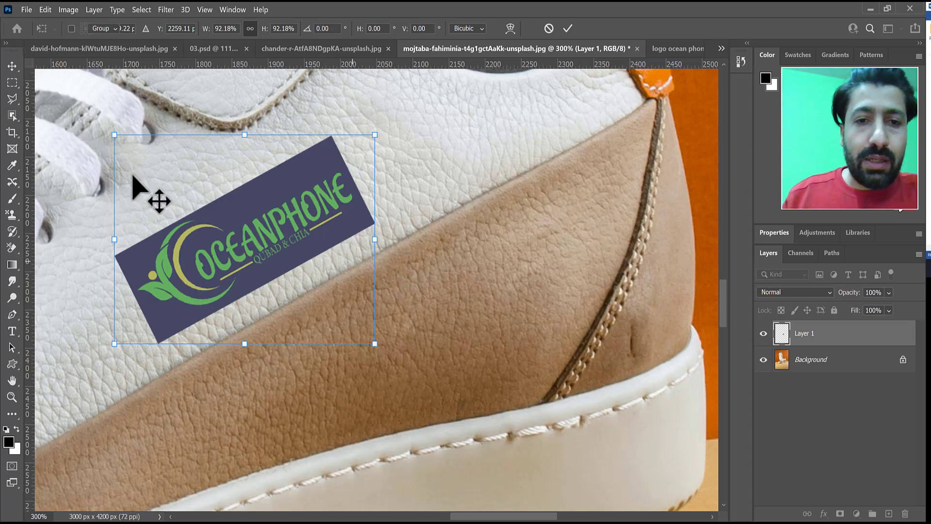
pyautogui.press('Return')
# Try the logo layer at 49% opacity and restore it to 100%.
pyautogui.click(291, 263)
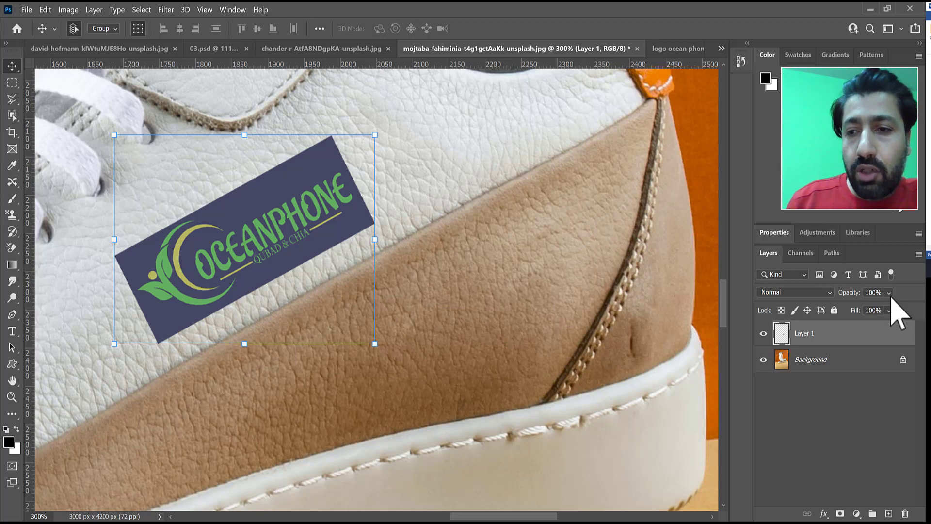
pyautogui.click(889, 310)
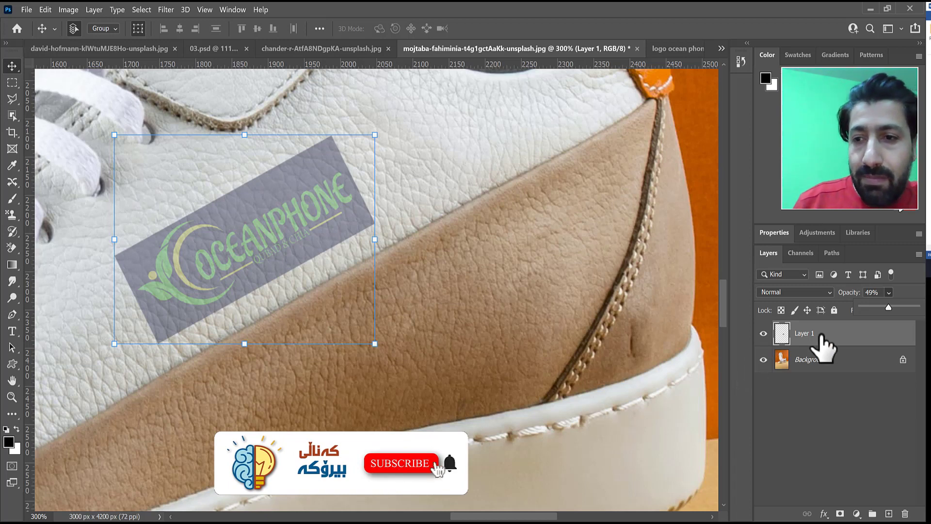
pyautogui.moveTo(892, 310); pyautogui.dragTo(917, 311)
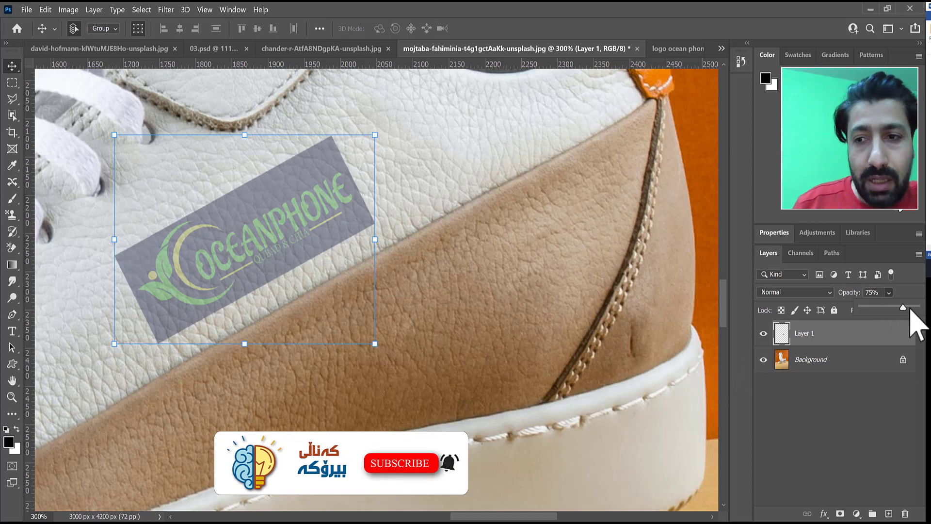
pyautogui.click(861, 436)
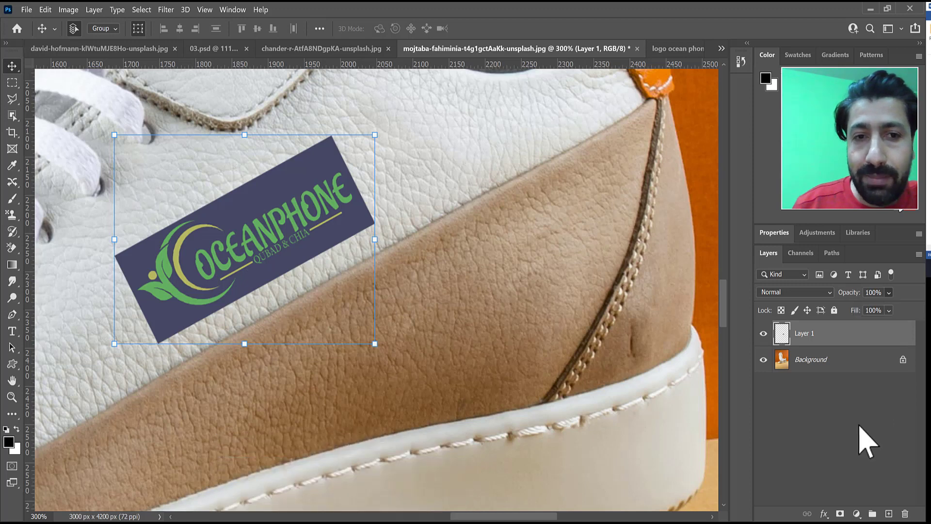
pyautogui.click(858, 436)
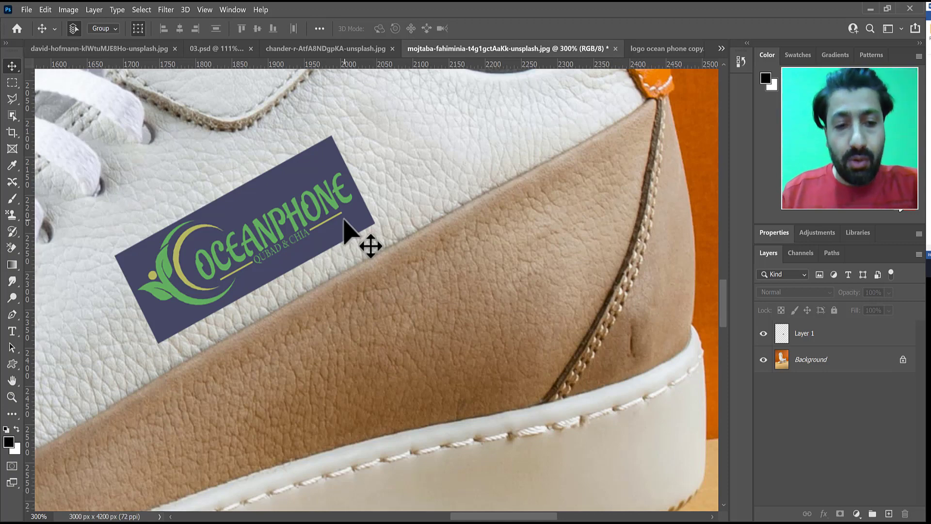
# Start a custom warp on the logo layer and pull its upper-right corner and lower right edge inward.
pyautogui.click(797, 335)
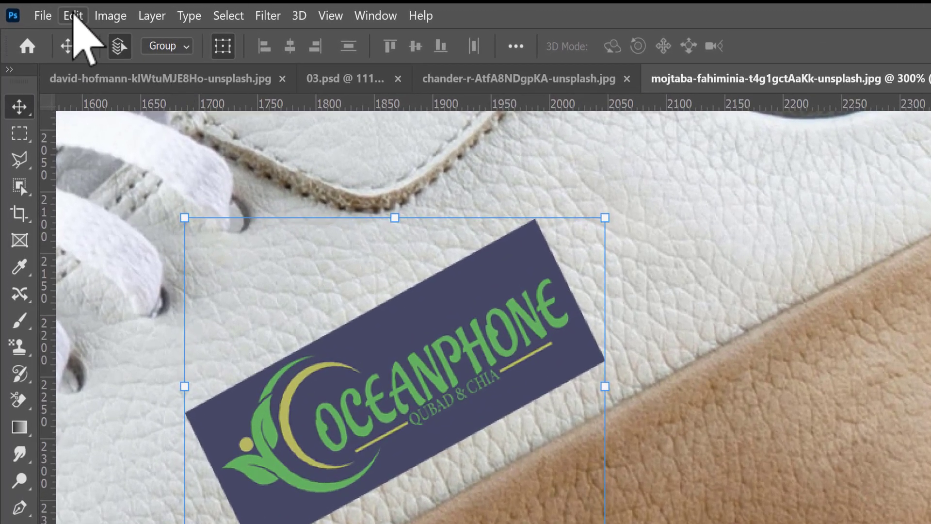
pyautogui.click(48, 10)
pyautogui.moveTo(253, 444)
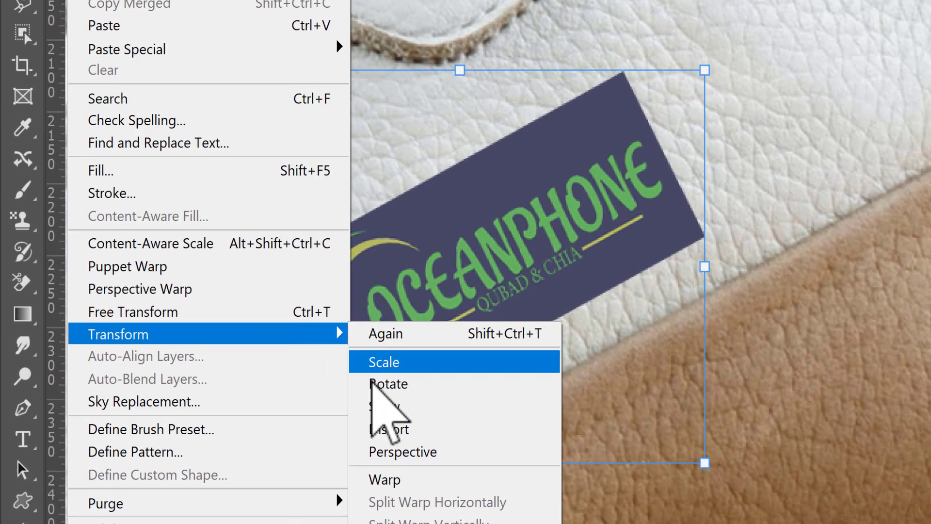
pyautogui.click(388, 479)
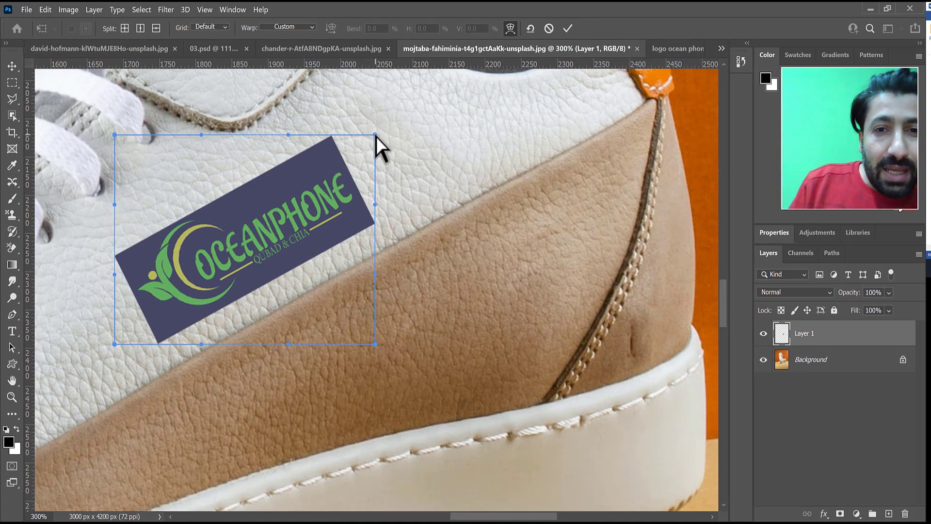
pyautogui.moveTo(375, 134); pyautogui.dragTo(370, 153)
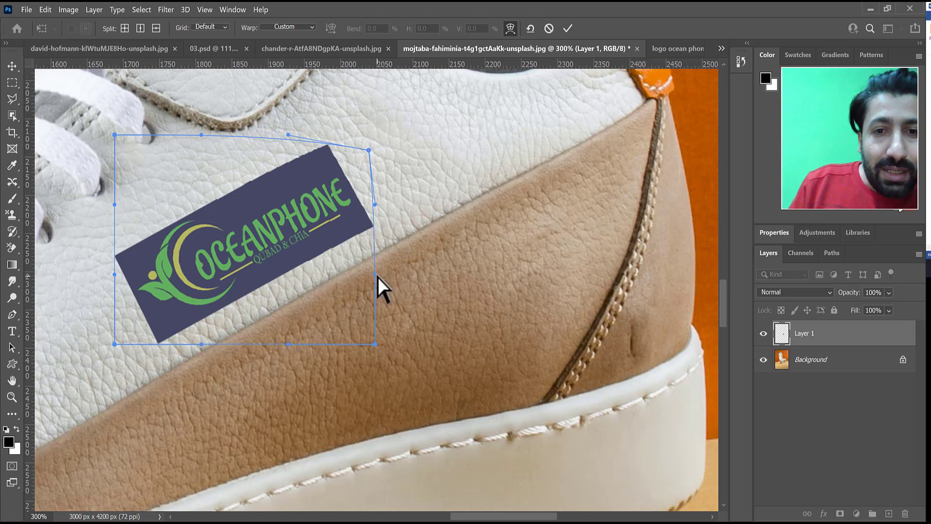
pyautogui.moveTo(377, 276); pyautogui.dragTo(355, 264)
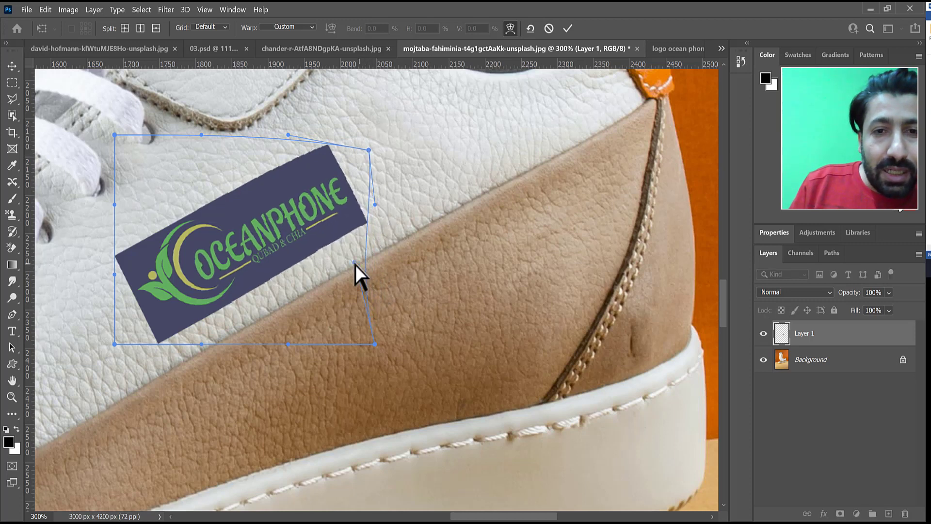
# Warp the logo's leaf end by raising its lower-left corner, stretching the upper-left corner outward and bending the adjoining curves.
pyautogui.moveTo(116, 342); pyautogui.dragTo(121, 332)
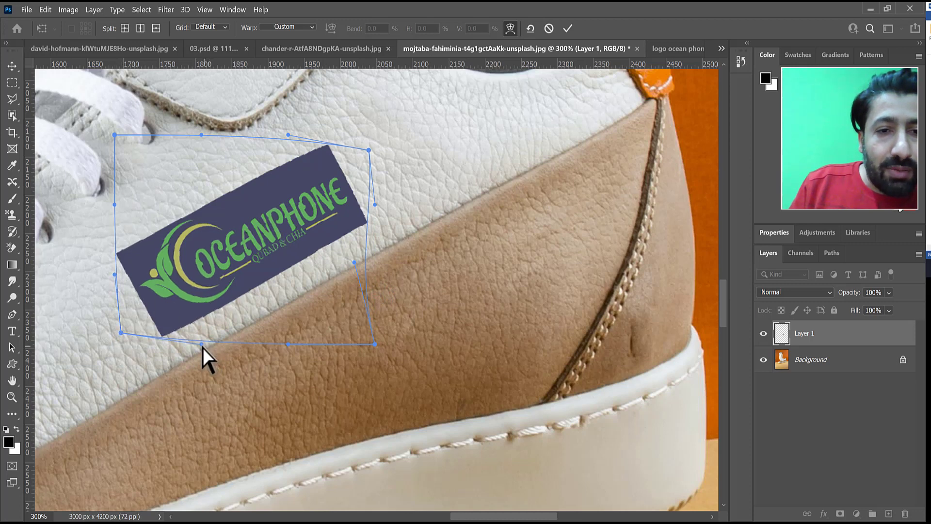
pyautogui.moveTo(203, 346); pyautogui.dragTo(155, 352)
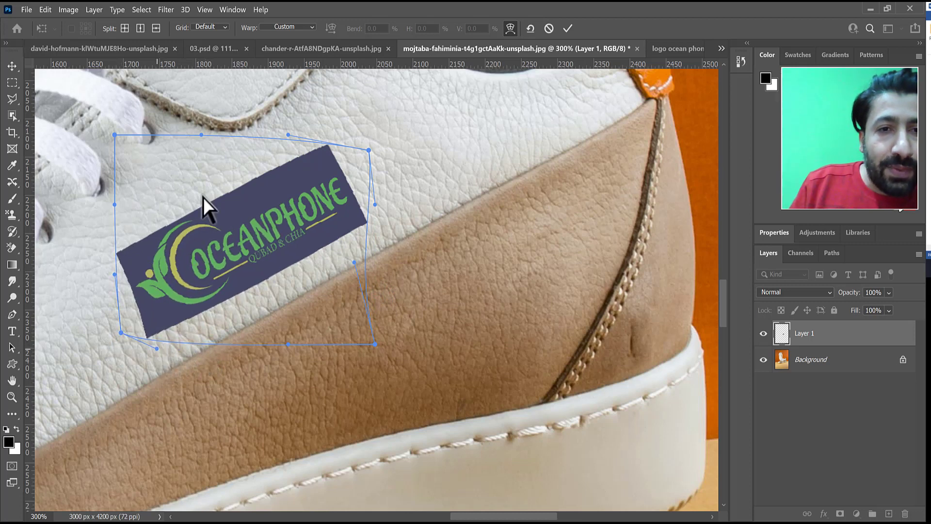
pyautogui.moveTo(198, 135); pyautogui.dragTo(212, 155)
pyautogui.moveTo(368, 338); pyautogui.dragTo(400, 335)
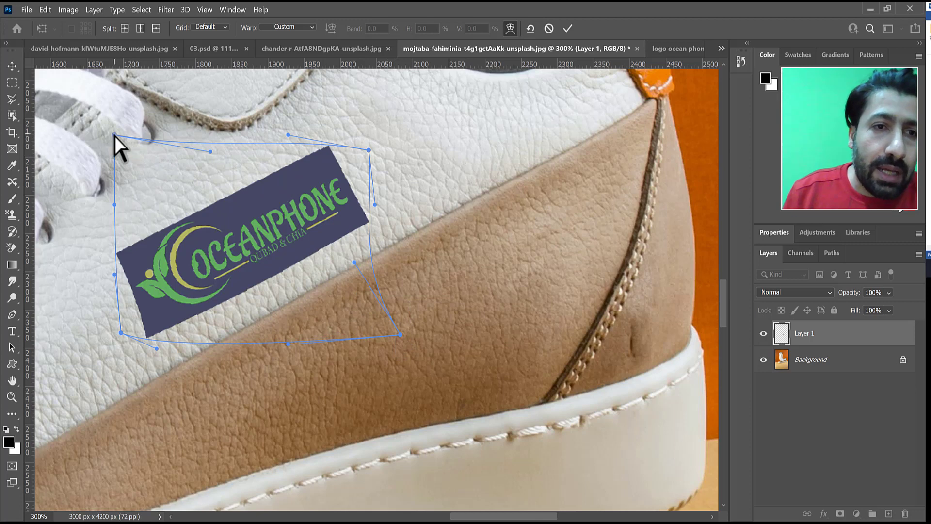
pyautogui.moveTo(114, 136); pyautogui.dragTo(87, 160)
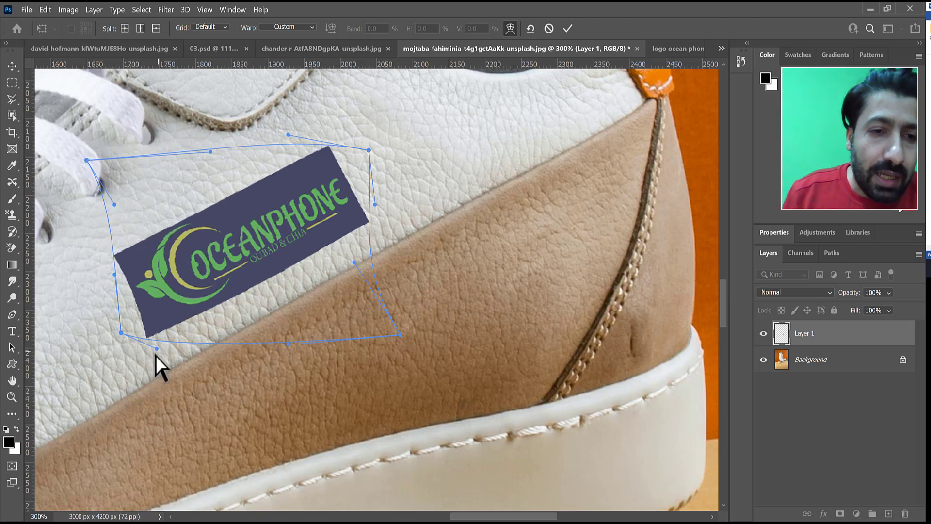
pyautogui.moveTo(156, 349); pyautogui.dragTo(141, 358)
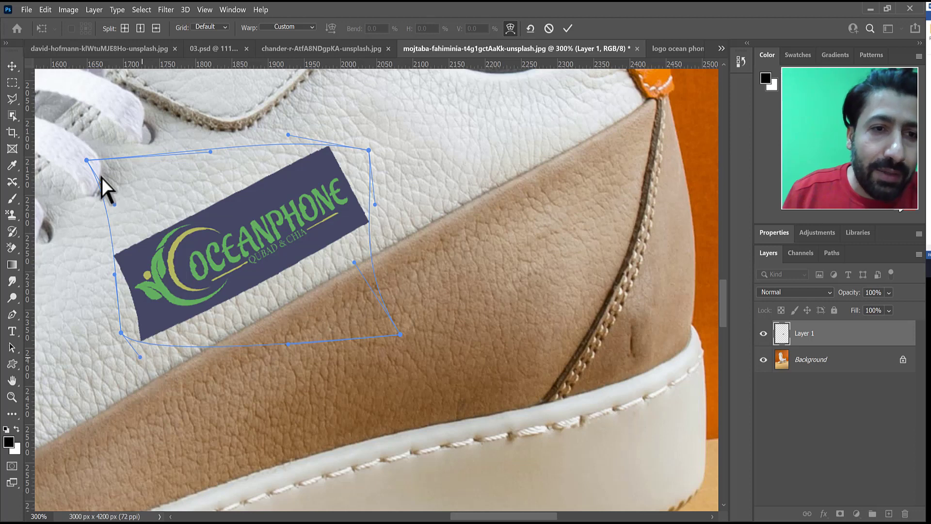
pyautogui.moveTo(86, 160); pyautogui.dragTo(75, 174)
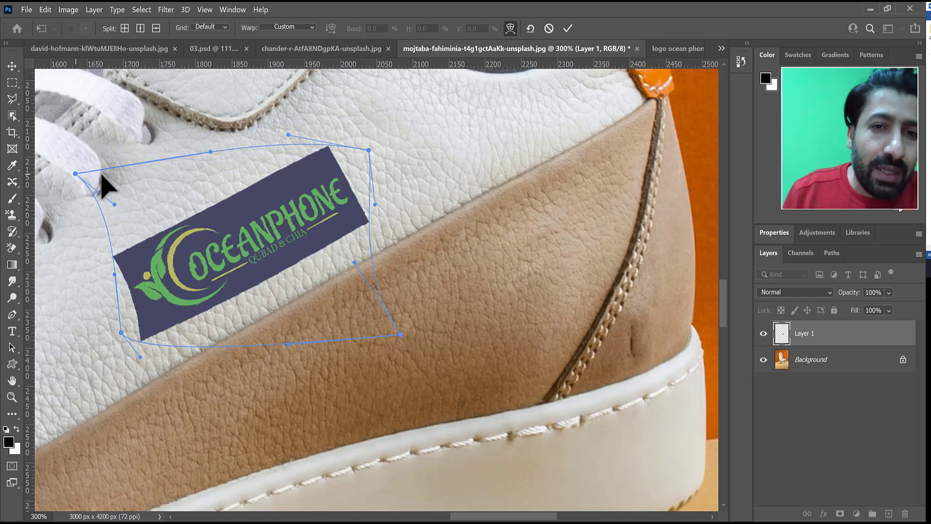
# Curve the logo's right end inward, stretch the warp's lower-right corner outward, and apply the warp.
pyautogui.moveTo(292, 136); pyautogui.dragTo(303, 120)
pyautogui.moveTo(375, 204); pyautogui.dragTo(358, 207)
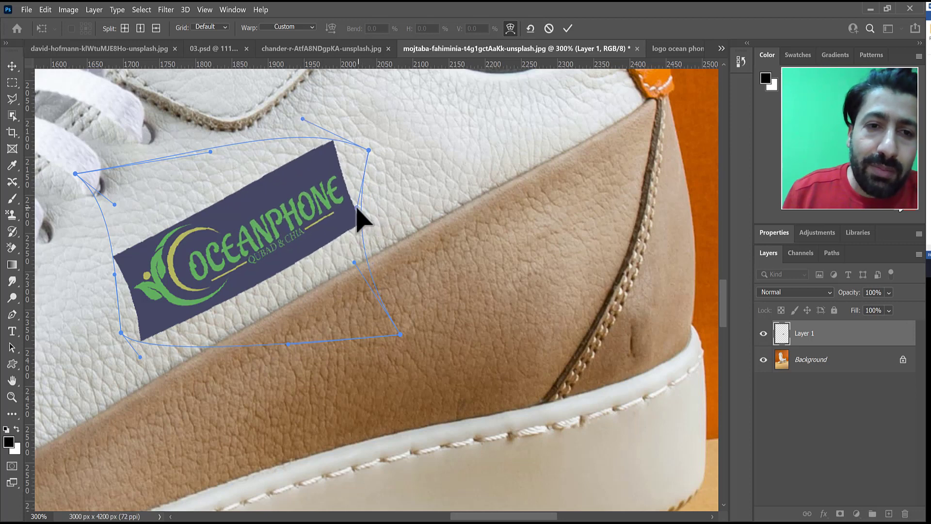
pyautogui.moveTo(401, 335); pyautogui.dragTo(420, 336)
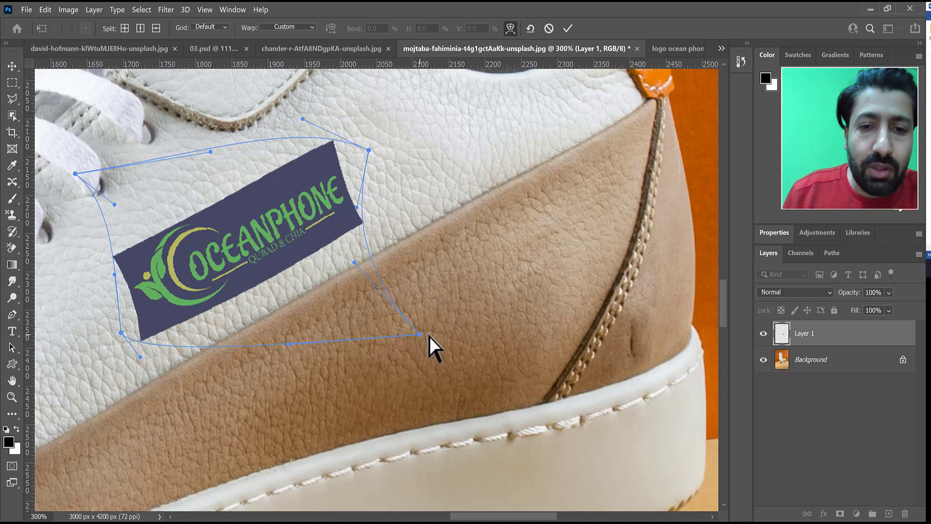
pyautogui.moveTo(354, 262)
pyautogui.mouseDown()
pyautogui.moveTo(358, 275)
pyautogui.moveTo(354, 264)
pyautogui.mouseUp()
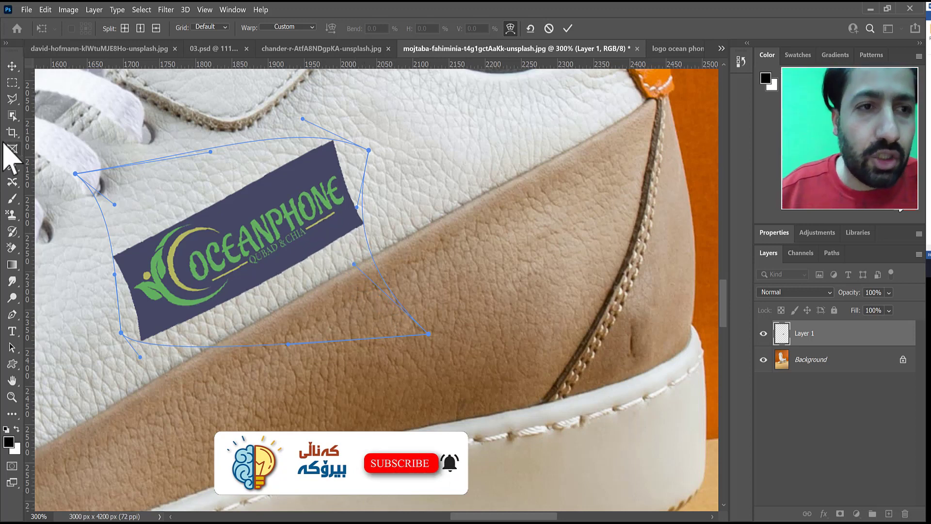
pyautogui.hotkey('ctrl', 'a')
pyautogui.click(14, 71)
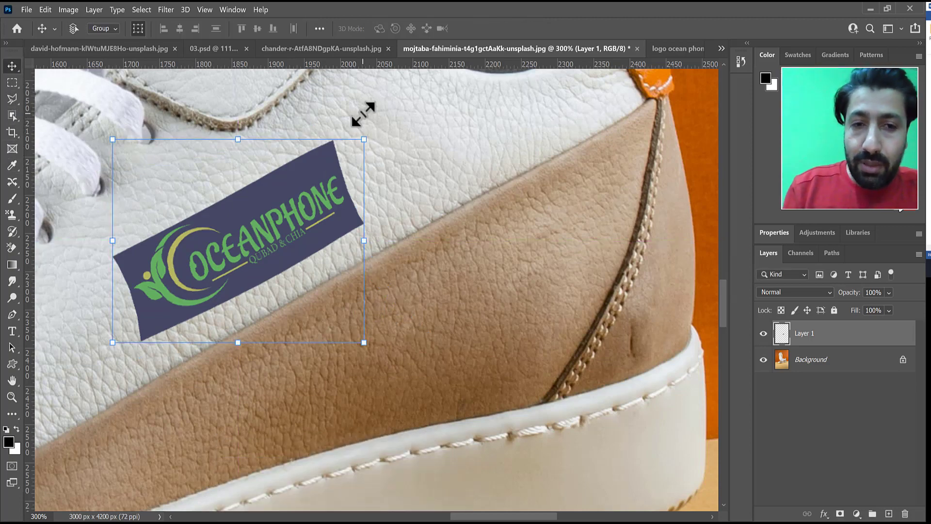
# Scale the warped logo to 86.84%, apply the transform, and shift the logo slightly toward the shoe's heel.
pyautogui.hotkey('ctrl', '0')
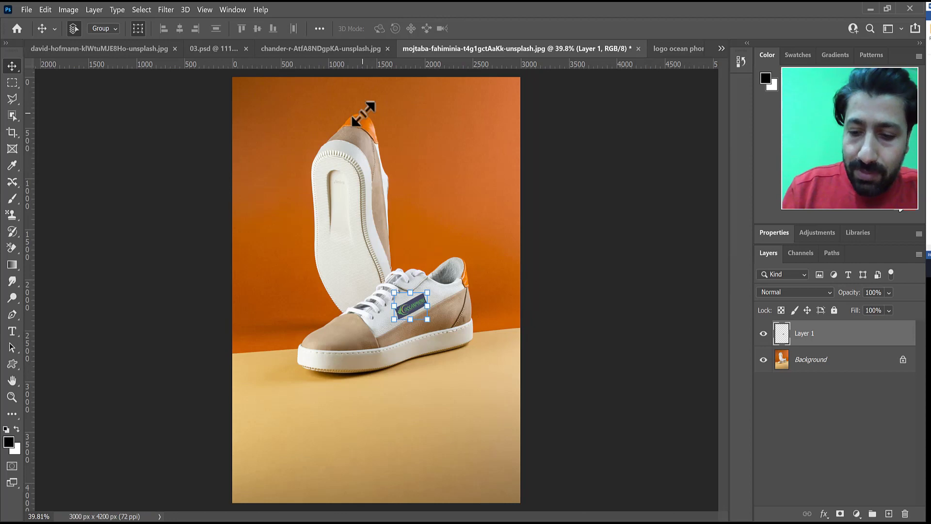
pyautogui.press('ctrl')
pyautogui.hotkey('ctrl', '+')
pyautogui.hotkey('ctrl', '+')
pyautogui.hotkey('ctrl', '+')
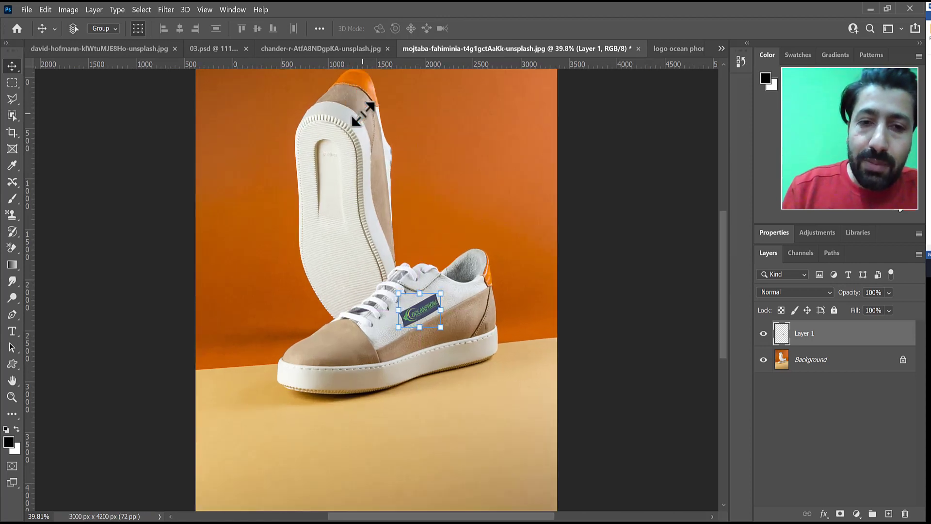
pyautogui.hotkey('ctrl', '+')
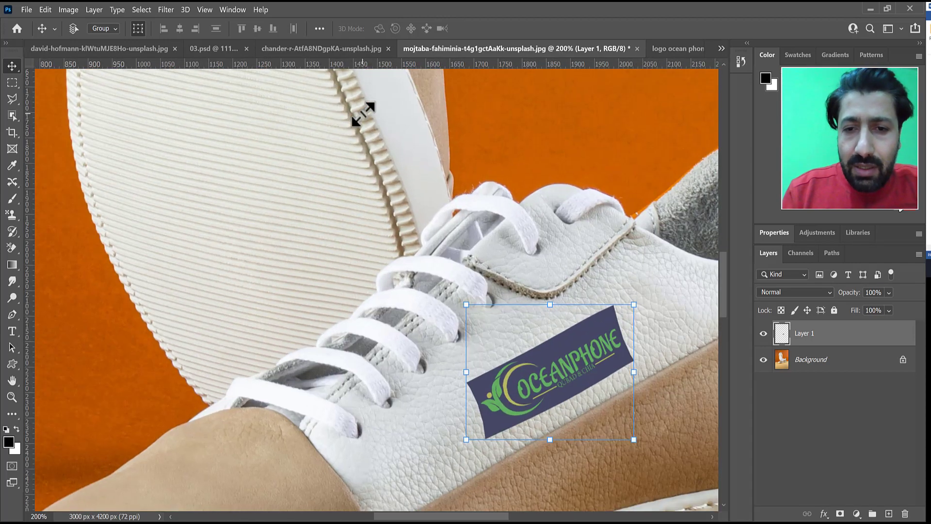
pyautogui.moveTo(605, 388); pyautogui.dragTo(519, 354)
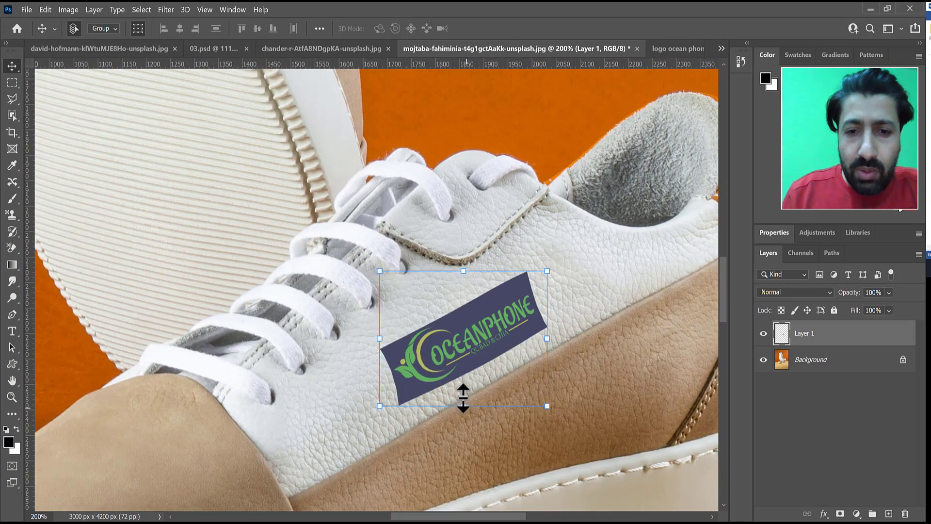
pyautogui.moveTo(464, 397); pyautogui.dragTo(463, 380)
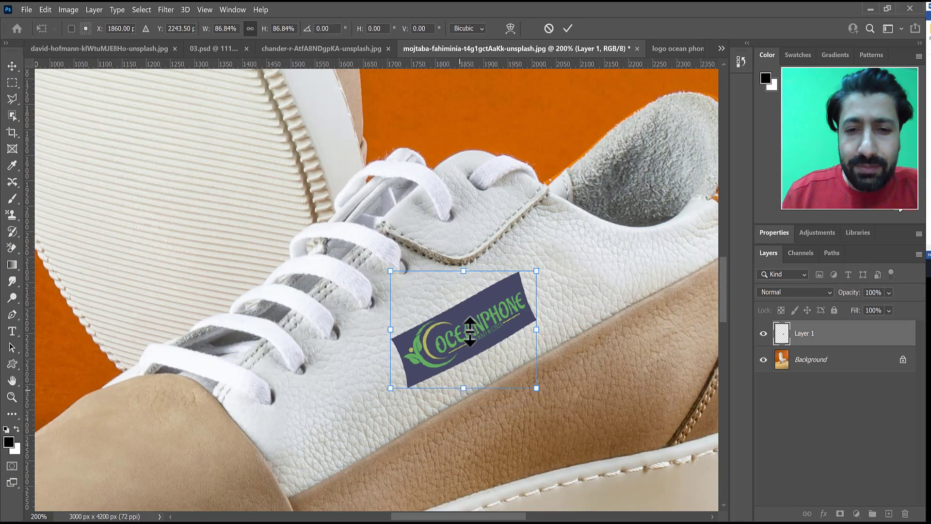
pyautogui.click(12, 66)
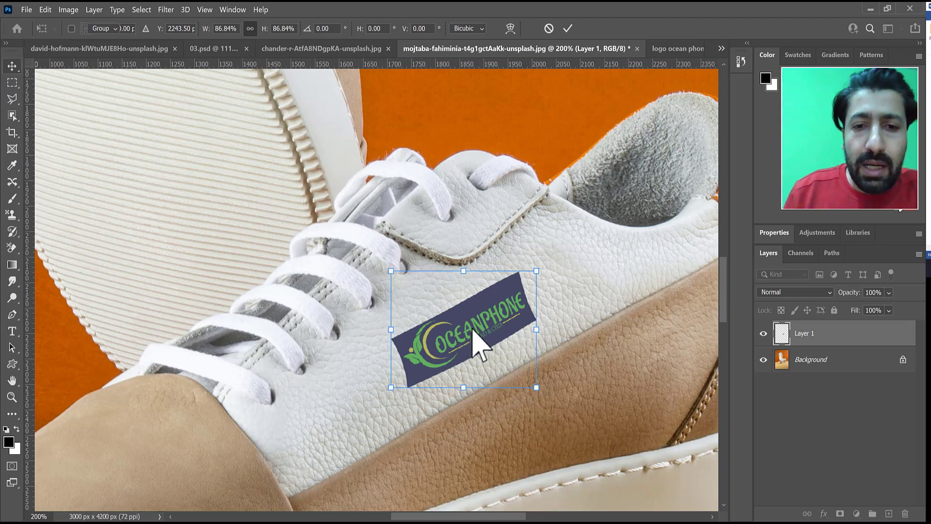
pyautogui.press('Return')
pyautogui.moveTo(462, 316); pyautogui.dragTo(479, 324)
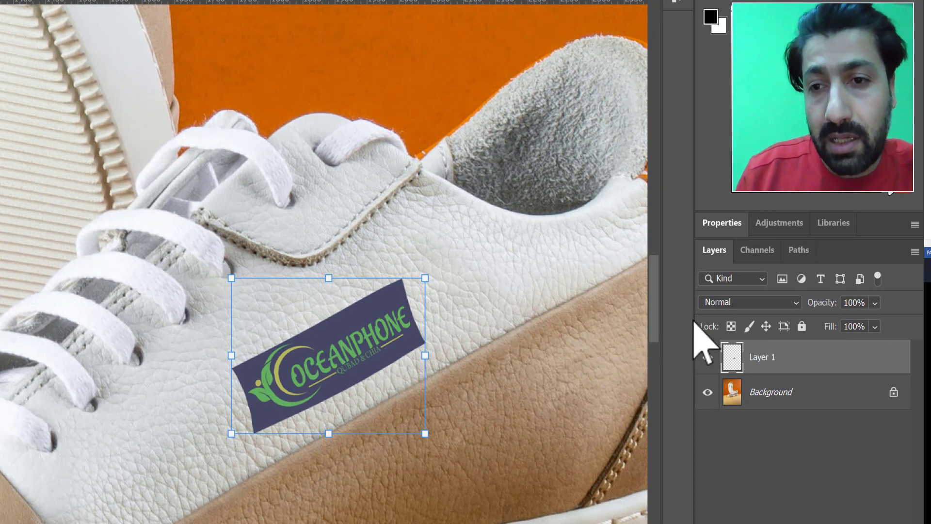
pyautogui.click(732, 303)
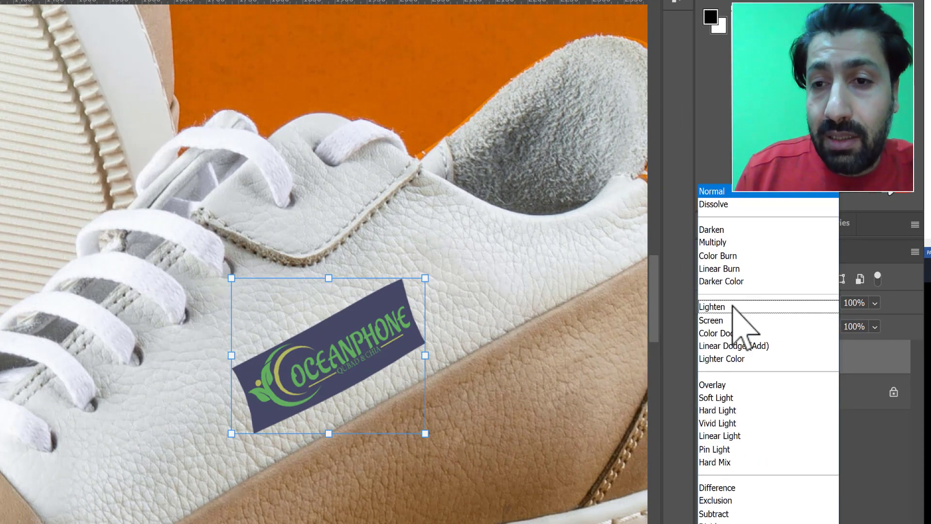
pyautogui.click(725, 191)
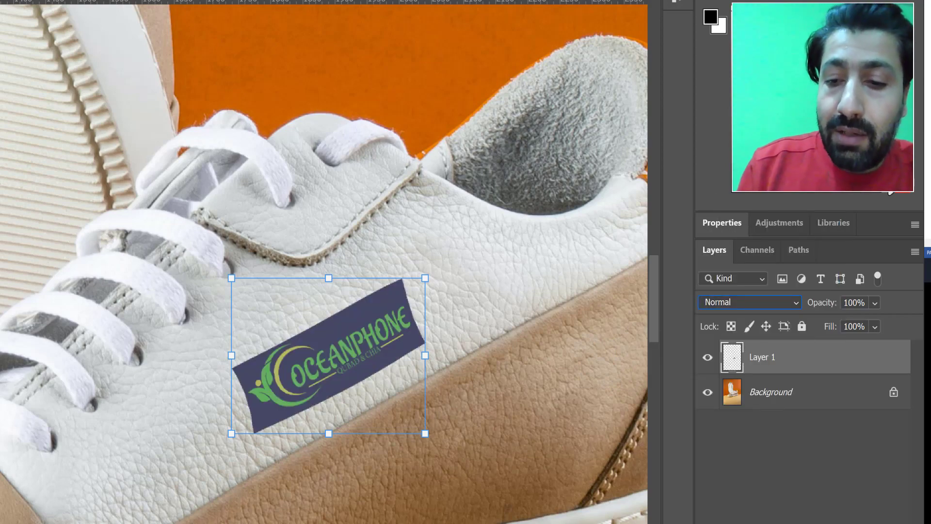
pyautogui.hotkey('ctrl', '-')
pyautogui.hotkey('ctrl', '-')
pyautogui.hotkey('ctrl', '-')
pyautogui.hotkey('ctrl', '+')
pyautogui.hotkey('ctrl', '+')
pyautogui.hotkey('ctrl', '+')
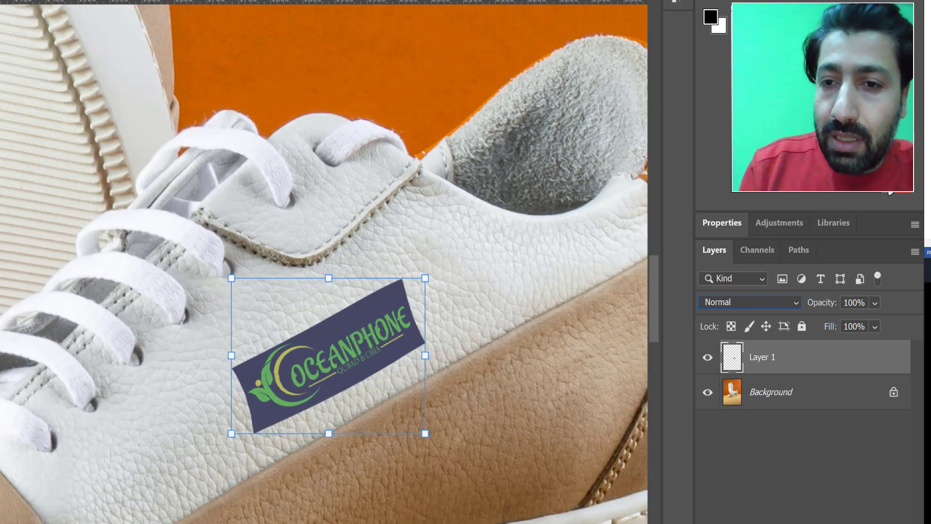
# Try the Lighter Color, Hard Light, Divide and Subtract blending modes on the logo layer.
pyautogui.click(770, 302)
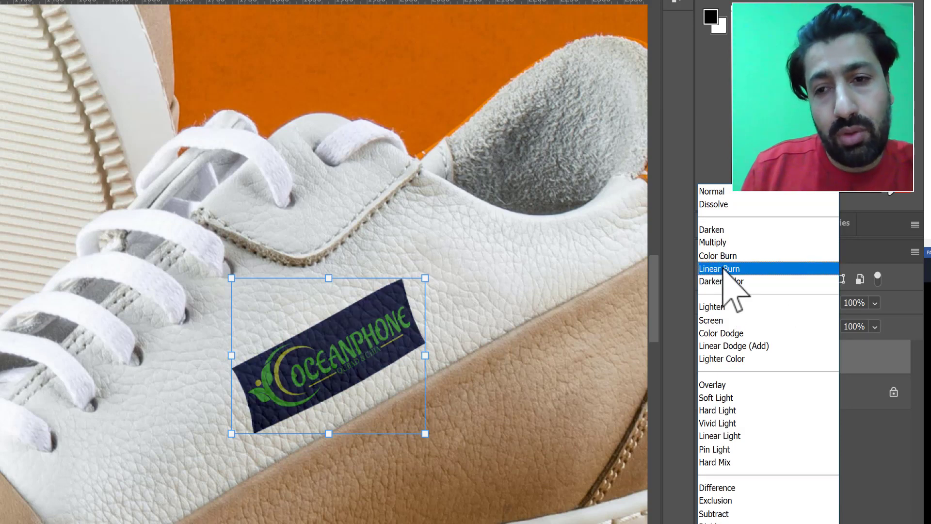
pyautogui.click(720, 357)
pyautogui.click(727, 302)
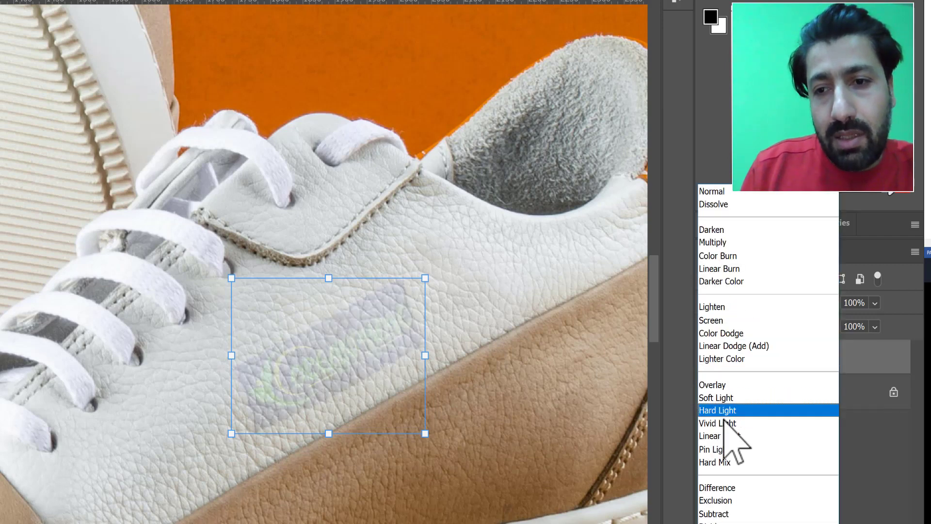
pyautogui.click(732, 411)
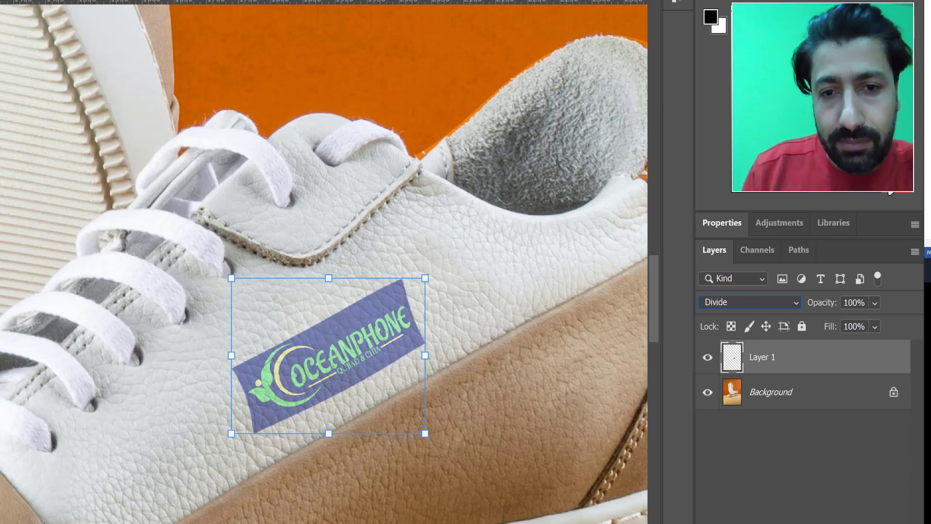
pyautogui.press('Down')
pyautogui.press('Up')
pyautogui.press('Up')
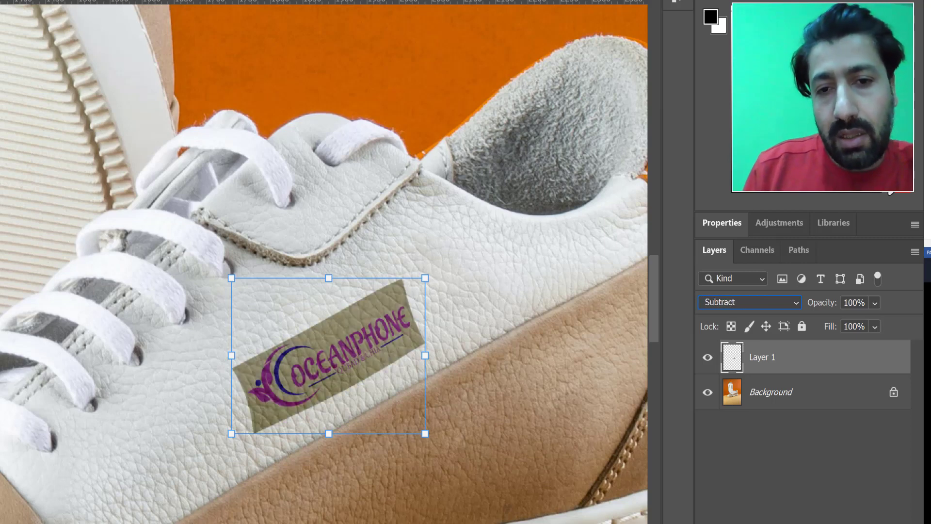
pyautogui.press('Up')
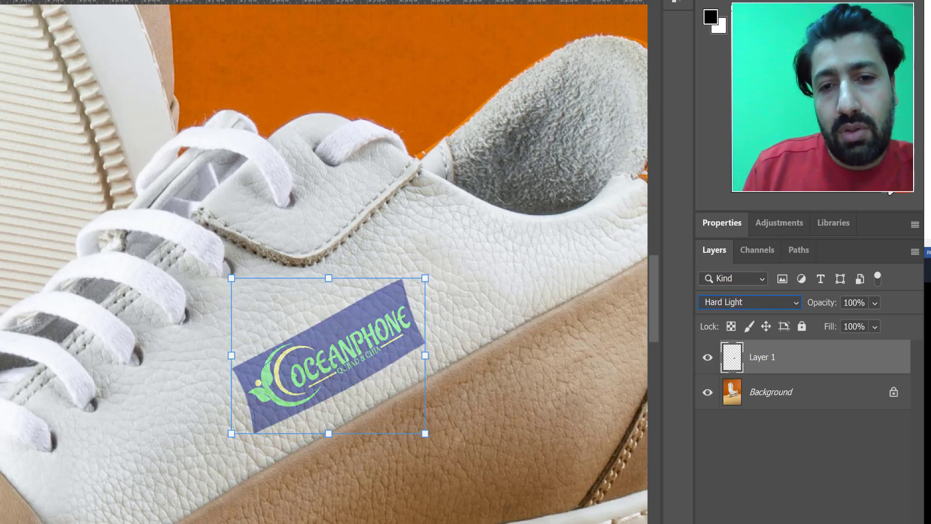
# Compare Linear Burn with Screen on the logo layer, settle on Linear Burn, and deselect the layer.
pyautogui.press('Up')
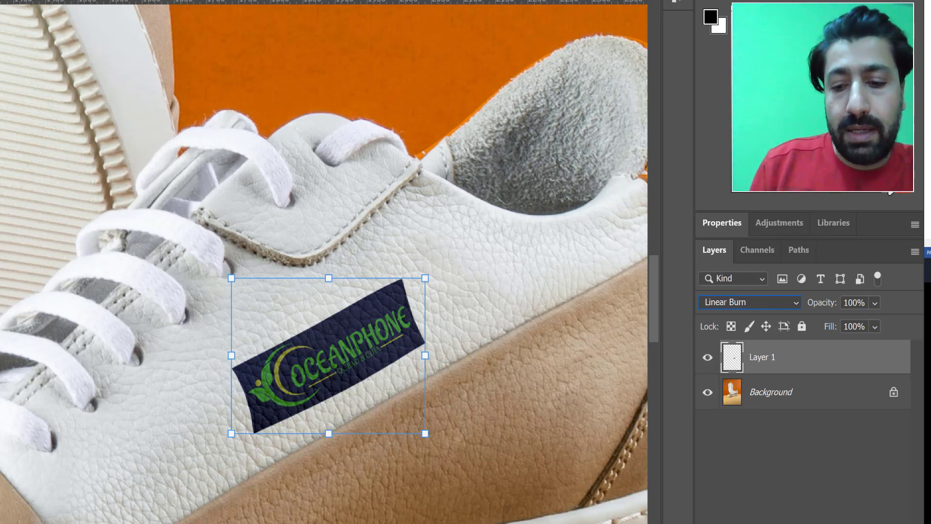
pyautogui.hotkey('ctrl', '-')
pyautogui.hotkey('ctrl', '-')
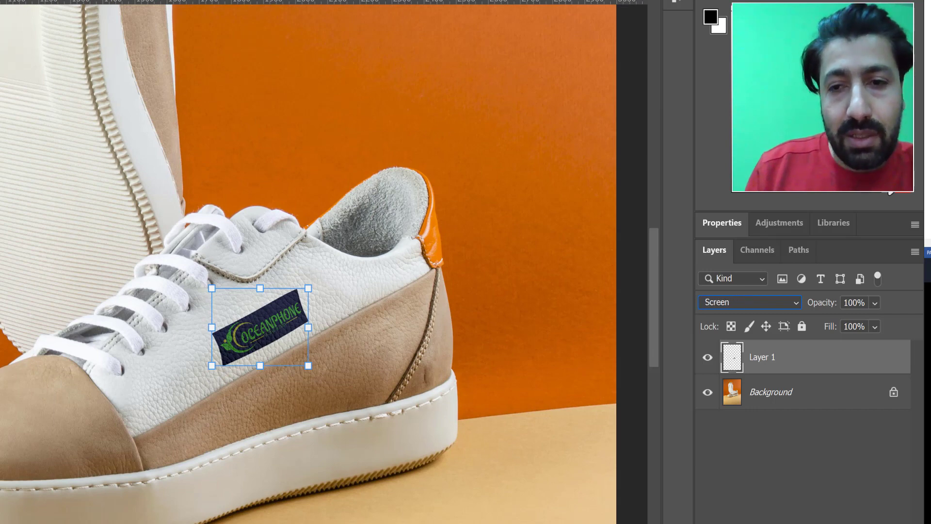
pyautogui.press('Up')
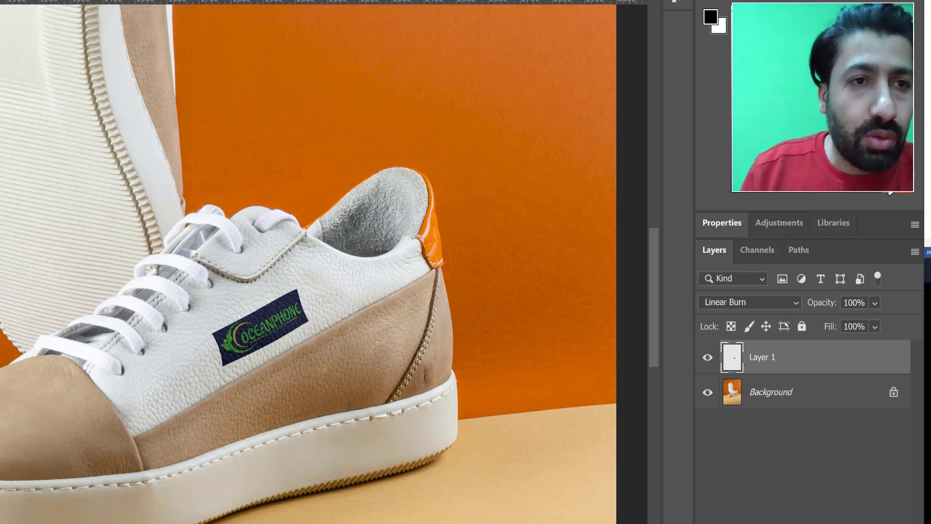
pyautogui.click(843, 497)
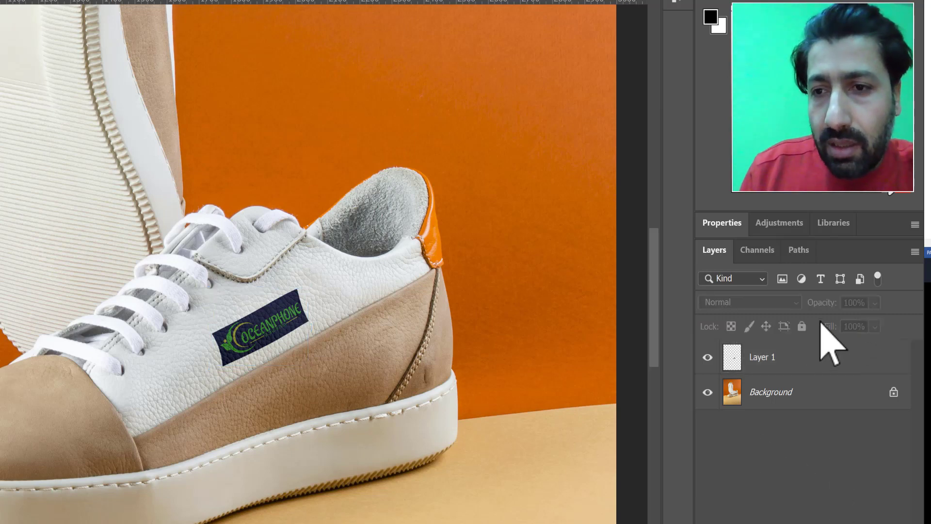
# Lower the opacity of the logo layer to 66%.
pyautogui.click(766, 361)
pyautogui.click(875, 303)
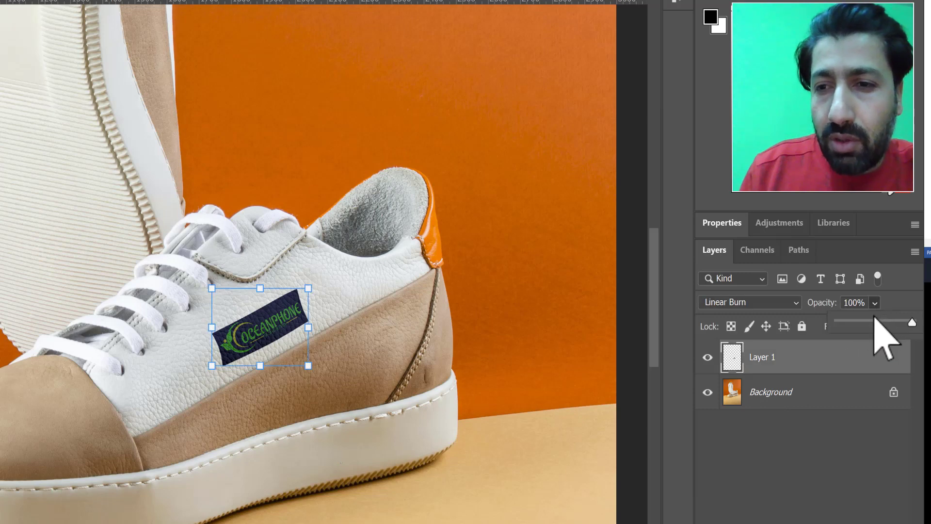
pyautogui.moveTo(907, 323); pyautogui.dragTo(887, 324)
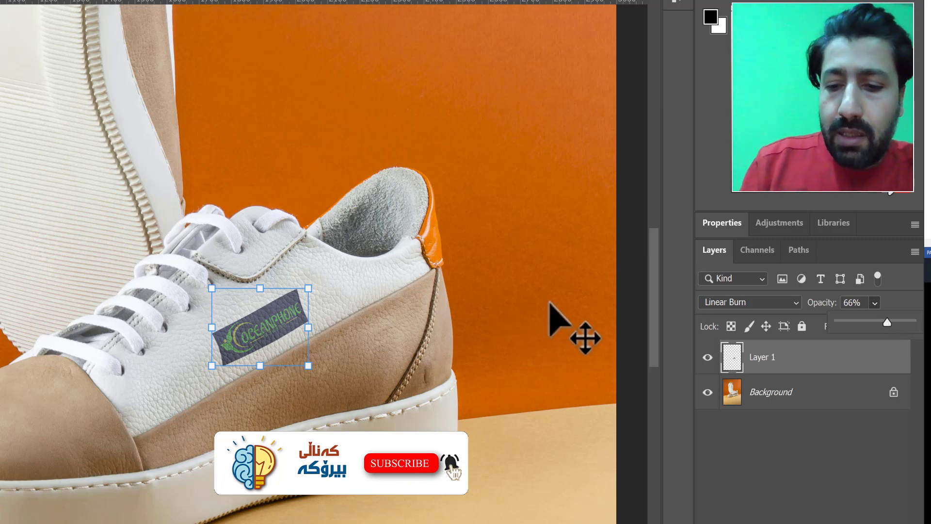
pyautogui.hotkey('ctrl', '+')
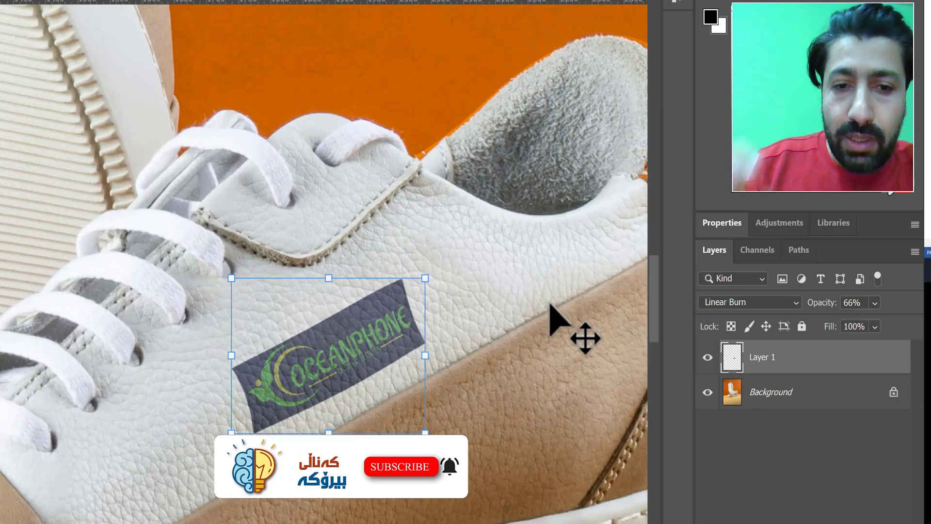